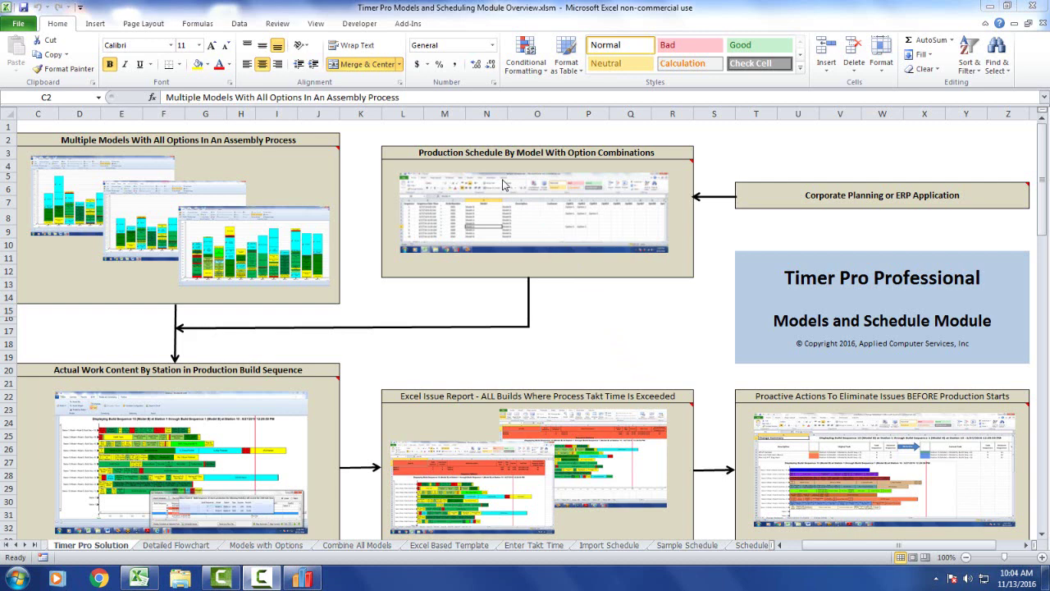
- Leave the Multiple Models overview workbook and switch to the empty Timer Pro Balance window
left_click(141, 144)
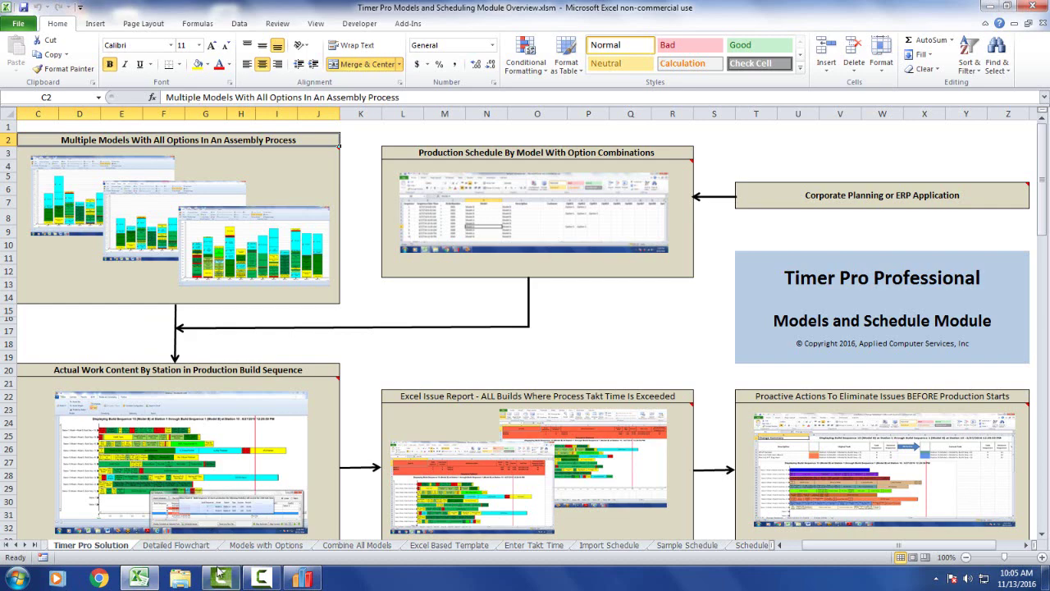
left_click(175, 544)
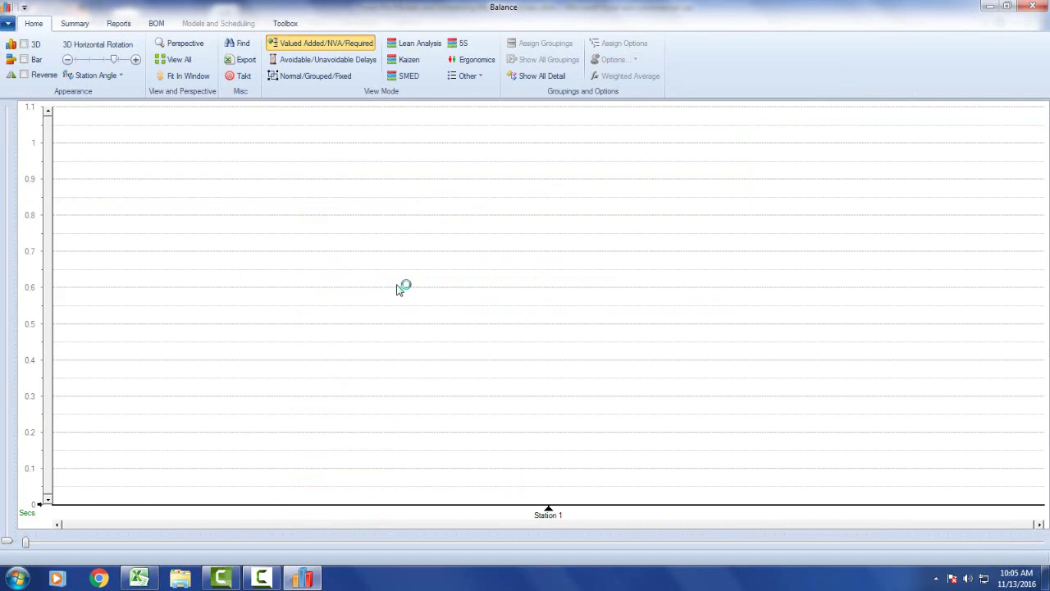
- Start a New Models and Schedule setup without balance files and generate the ModelsAndScheduleManualTime1 Excel template
left_click(8, 24)
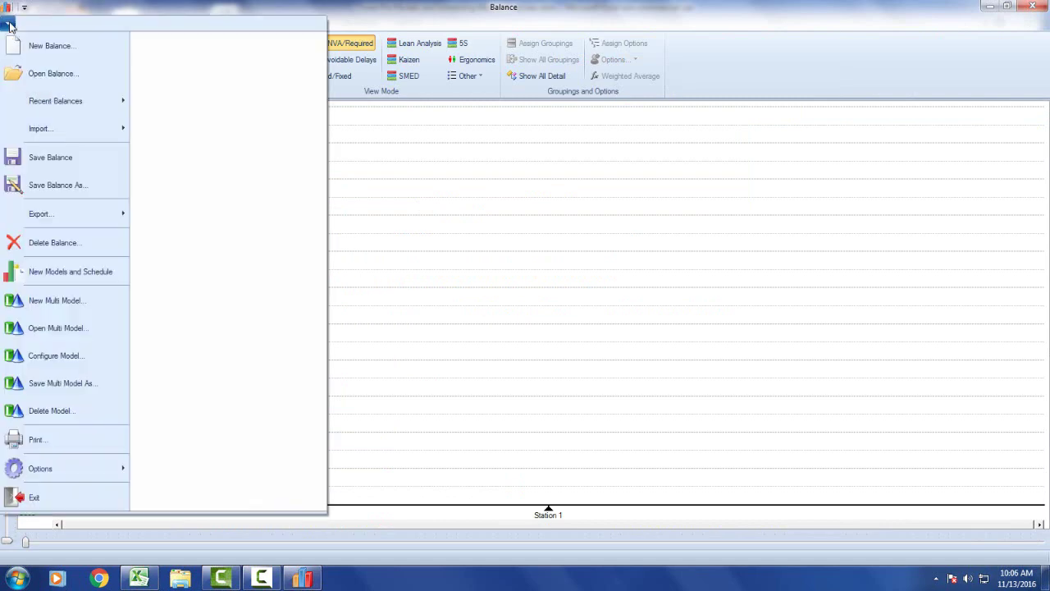
left_click(35, 274)
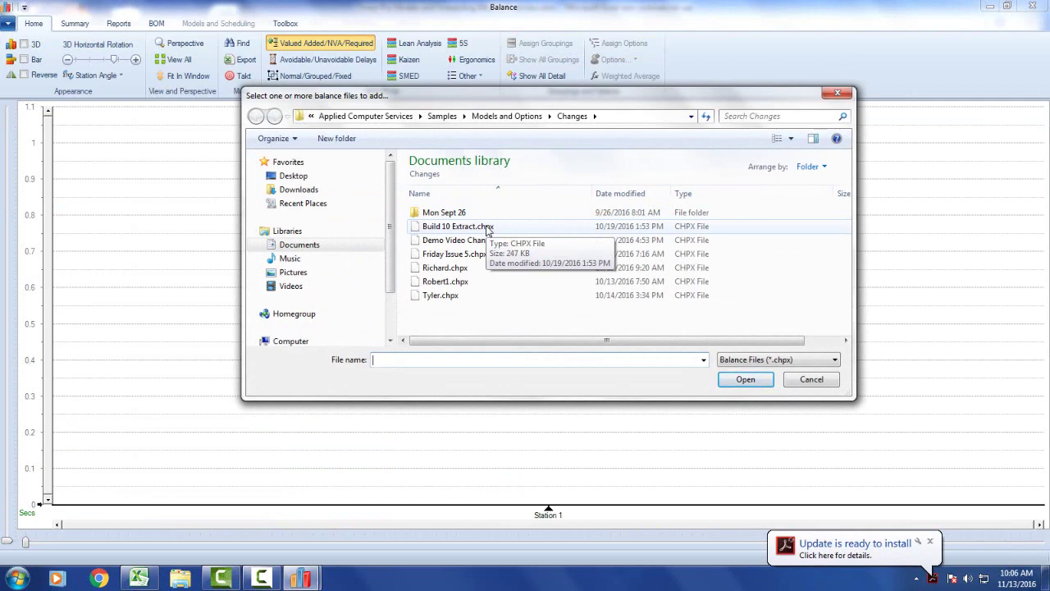
left_click(810, 380)
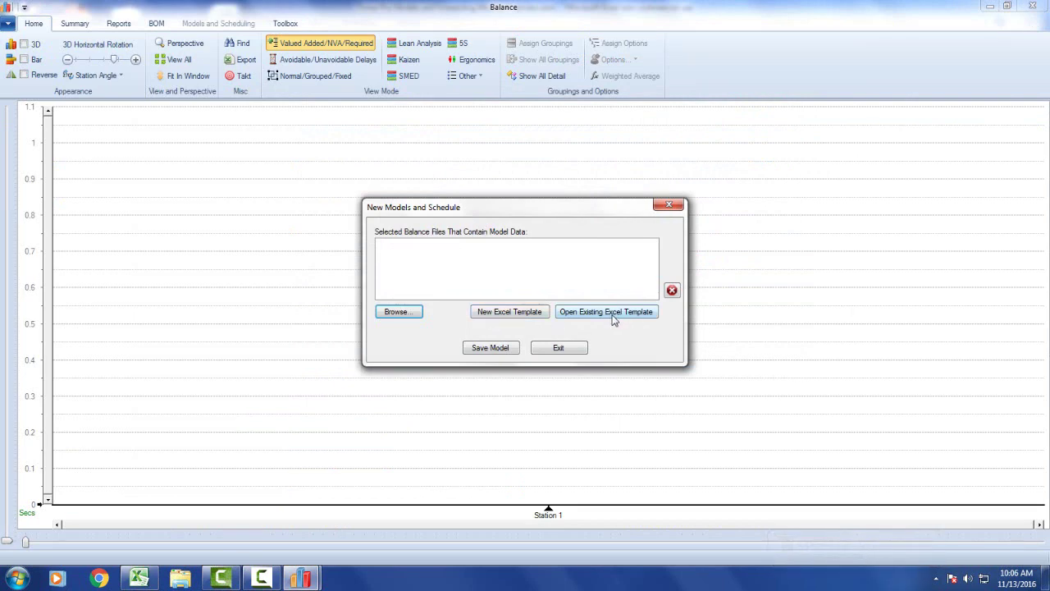
left_click(506, 312)
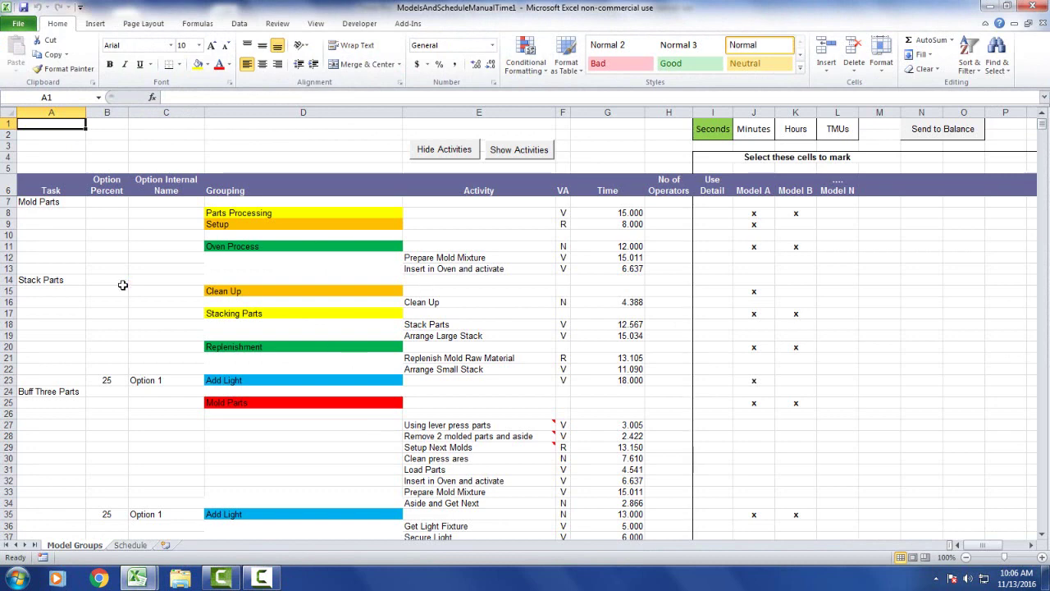
left_click(49, 205)
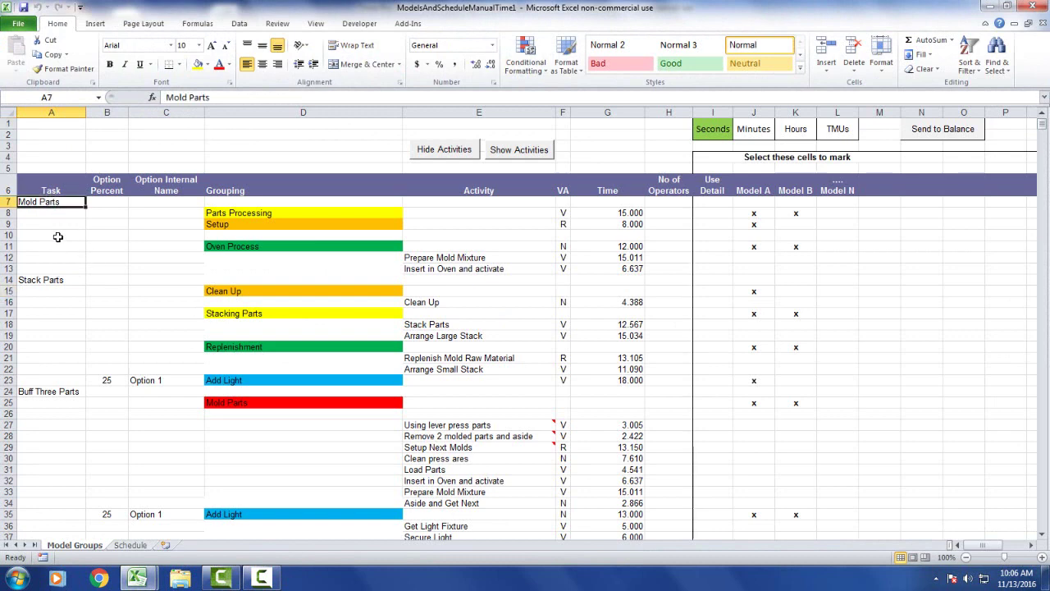
left_click(114, 189)
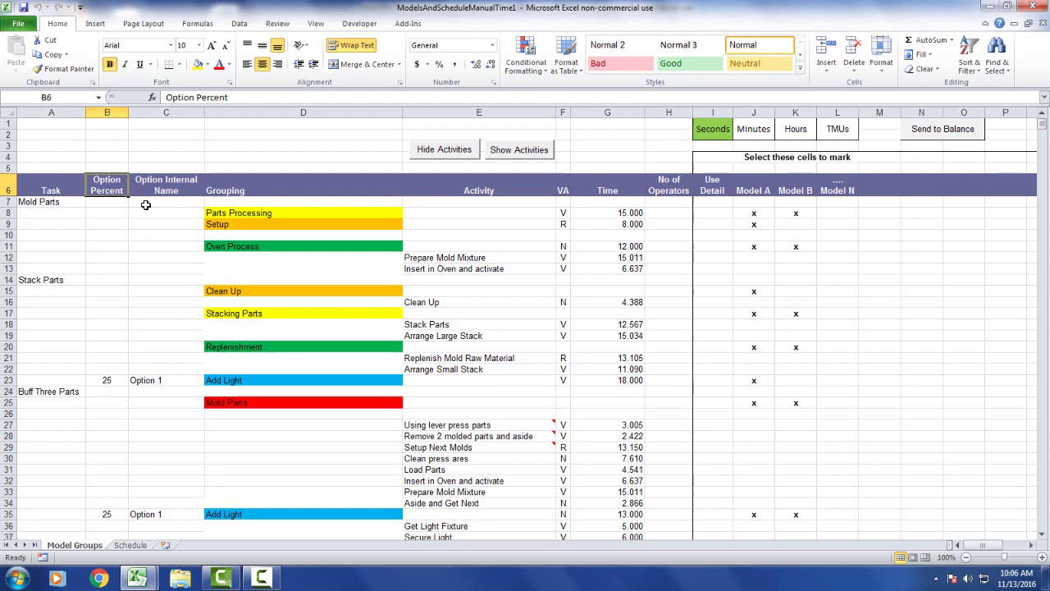
left_click(166, 187)
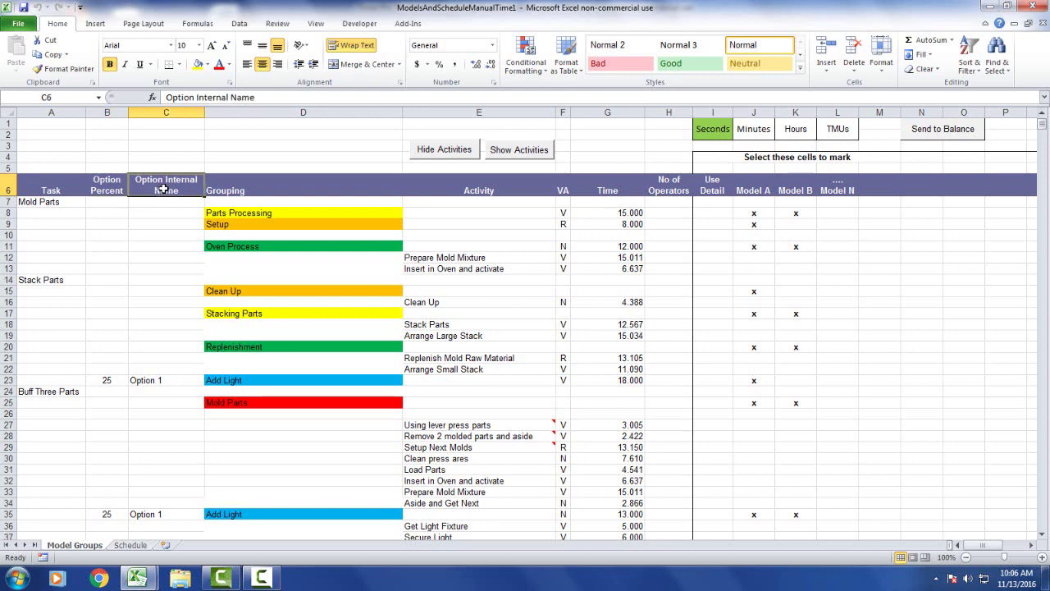
left_click(106, 379)
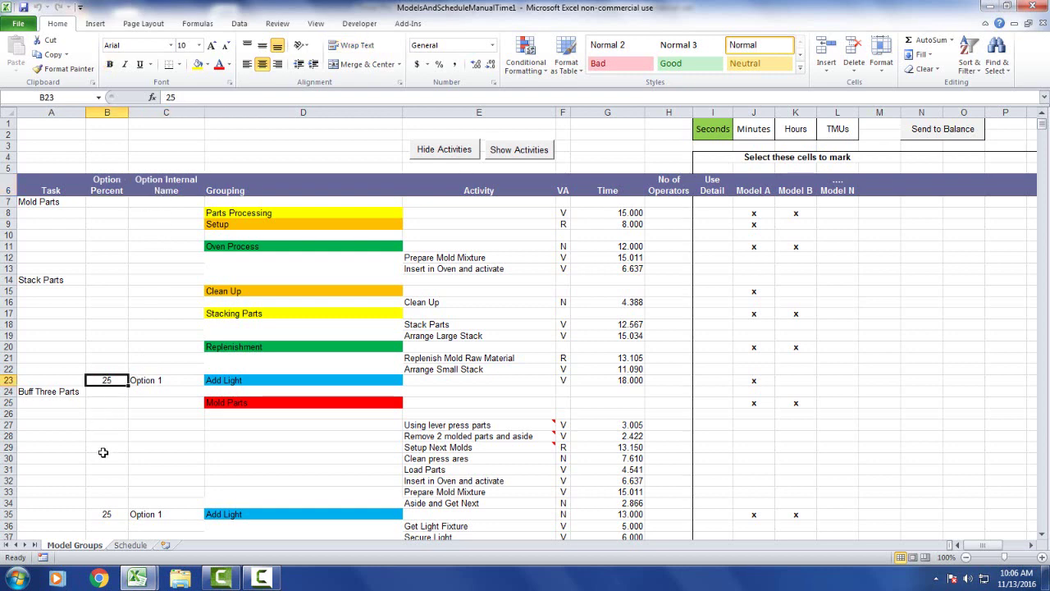
left_click(147, 382)
left_click(256, 382)
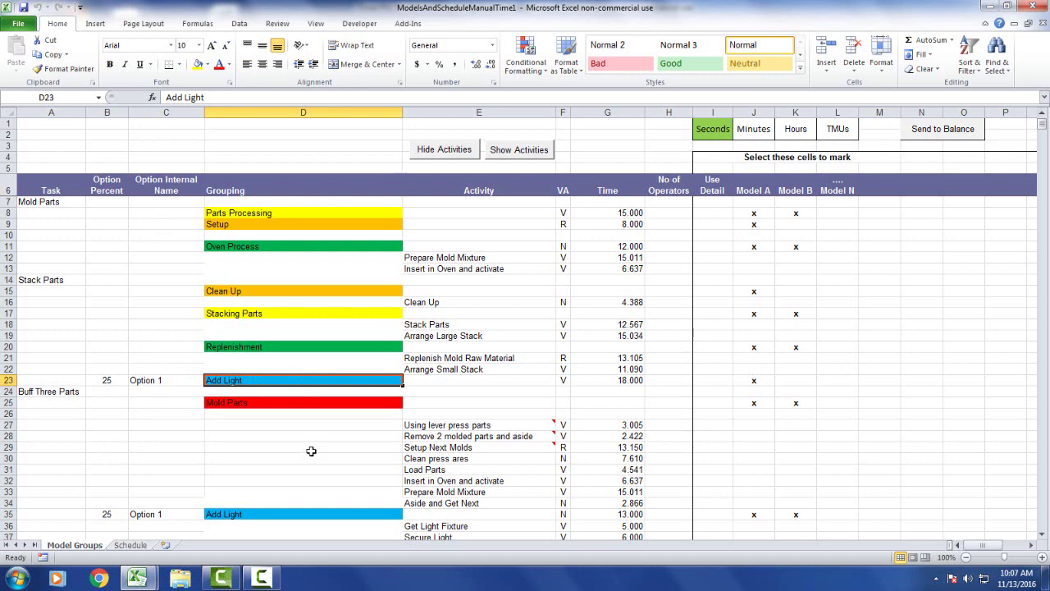
left_click(239, 190)
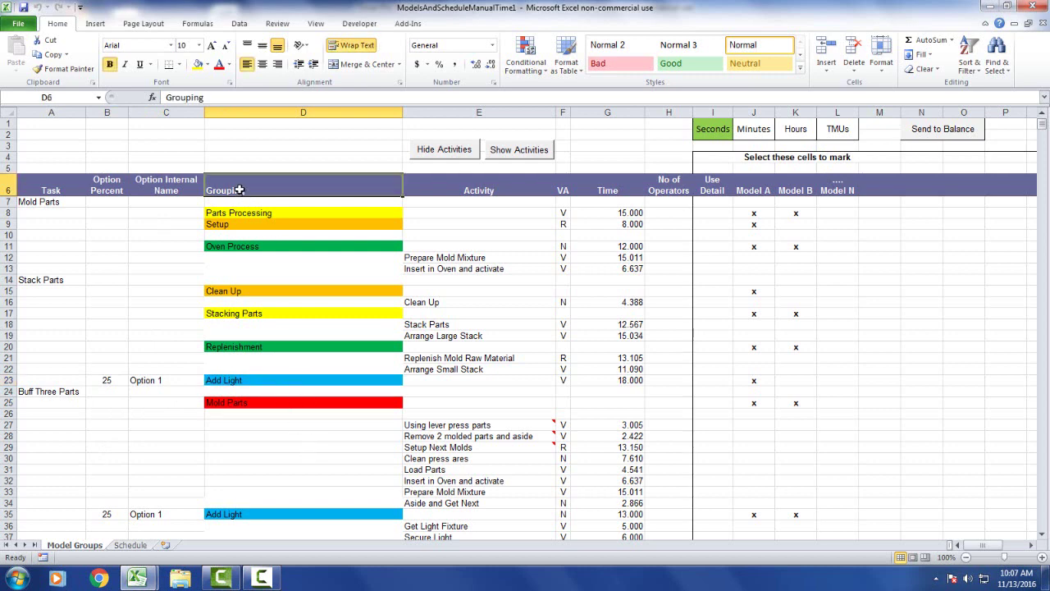
left_click(261, 246)
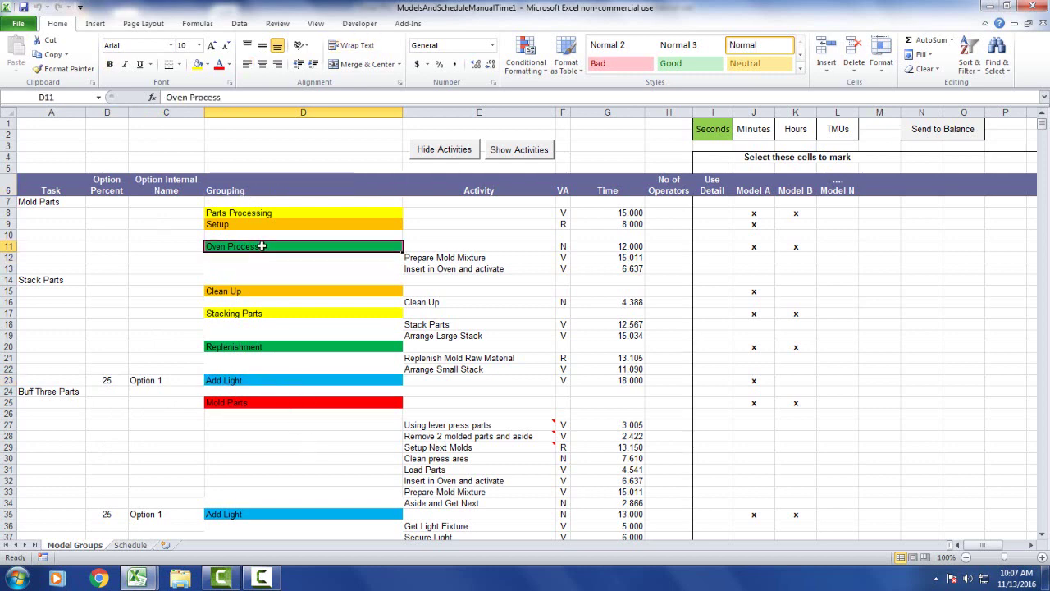
left_click(440, 259)
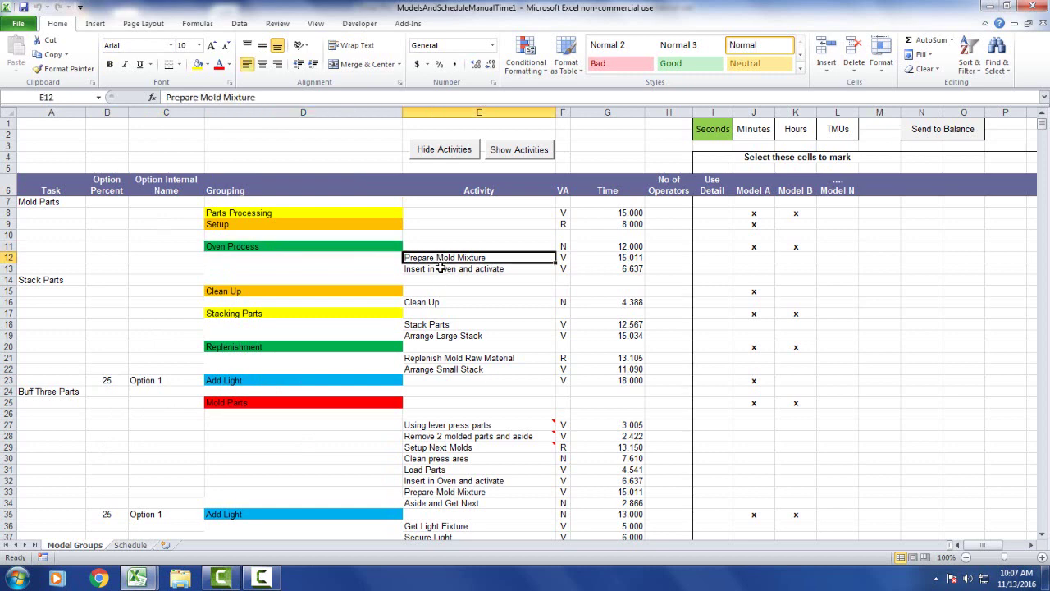
left_click(444, 270)
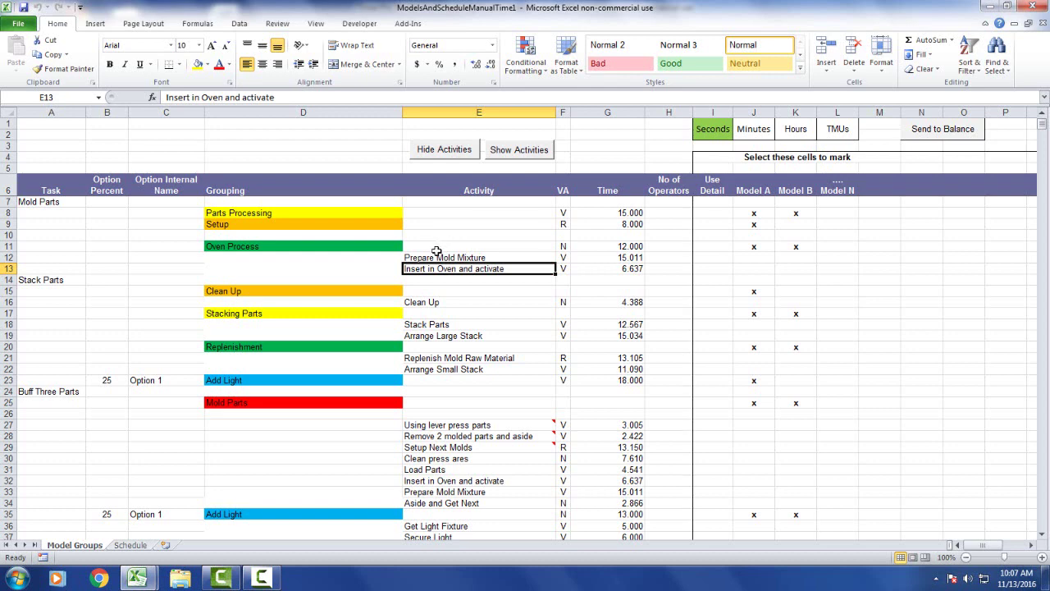
left_click(348, 214)
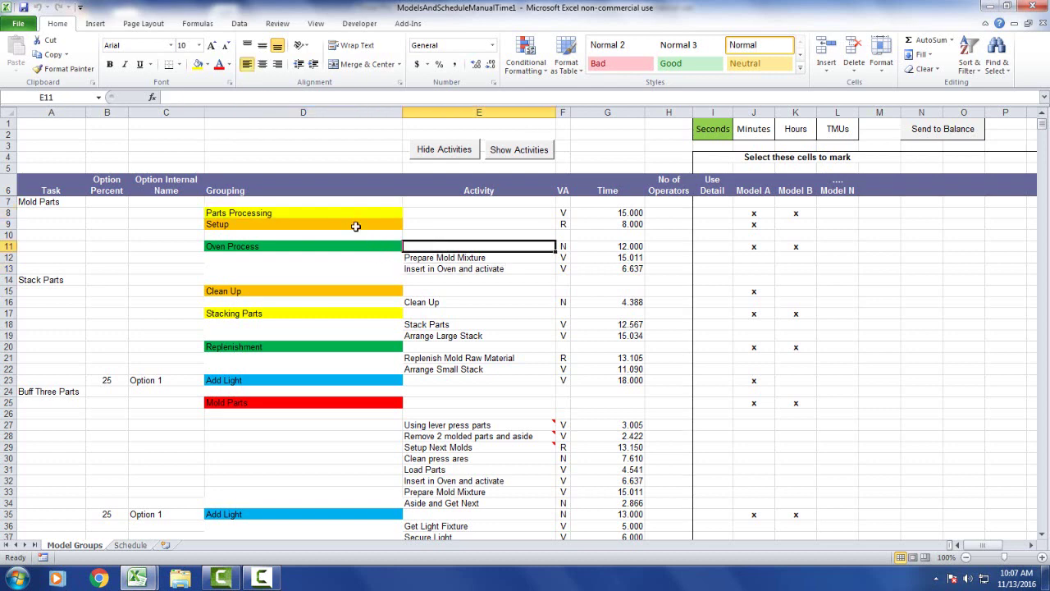
left_click(348, 215)
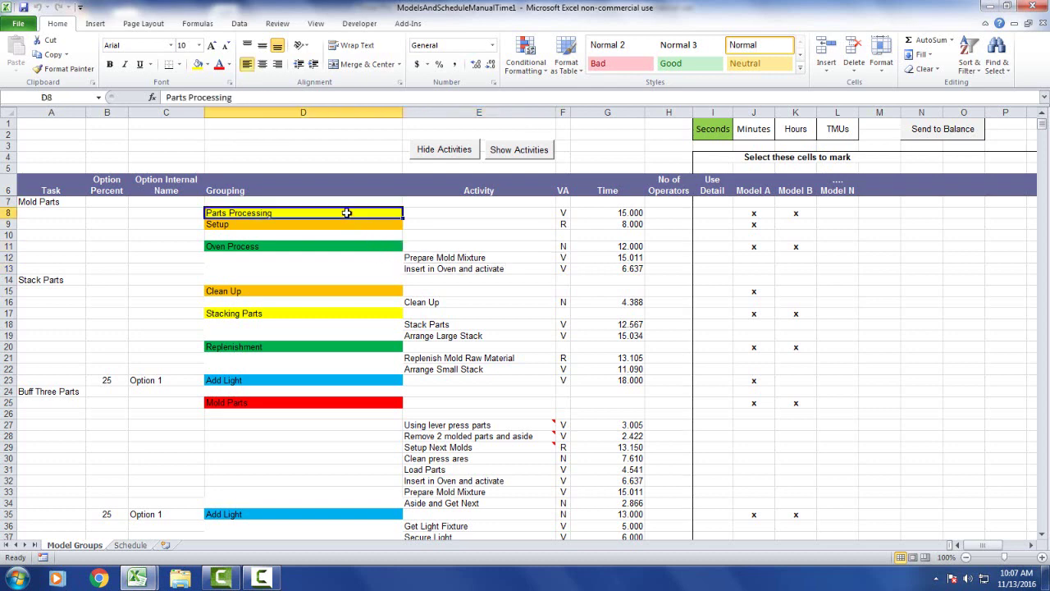
left_click(632, 216)
left_click(350, 230)
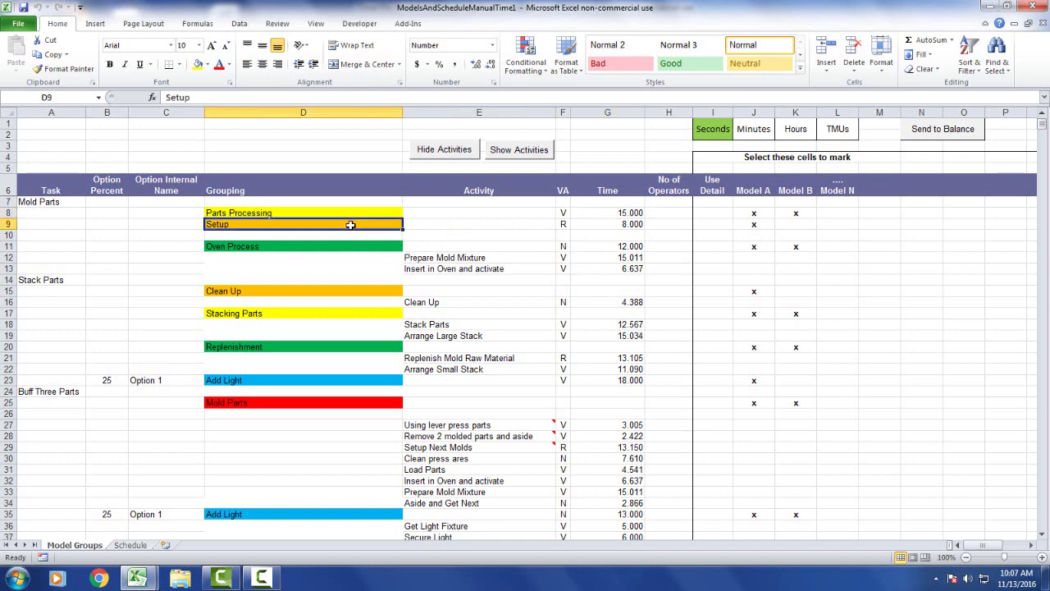
left_click(625, 227)
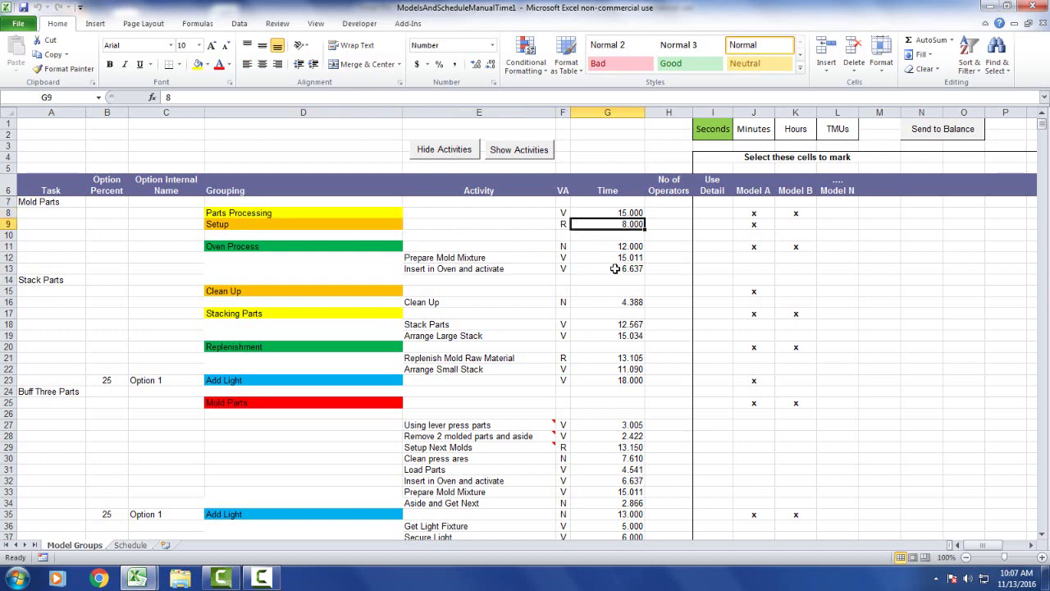
left_click(343, 250)
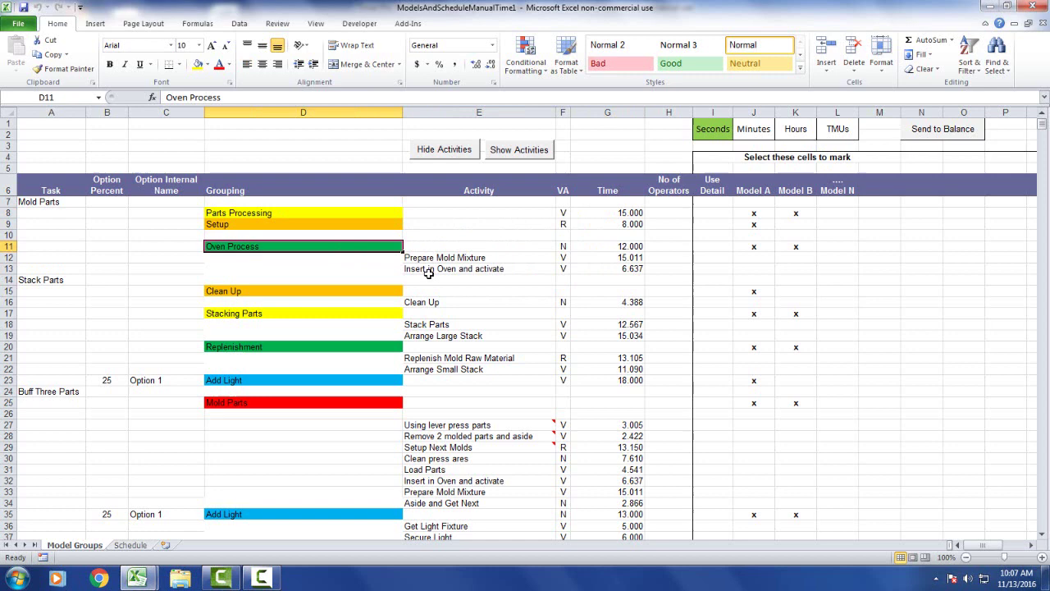
left_click_drag(433, 259, 431, 269)
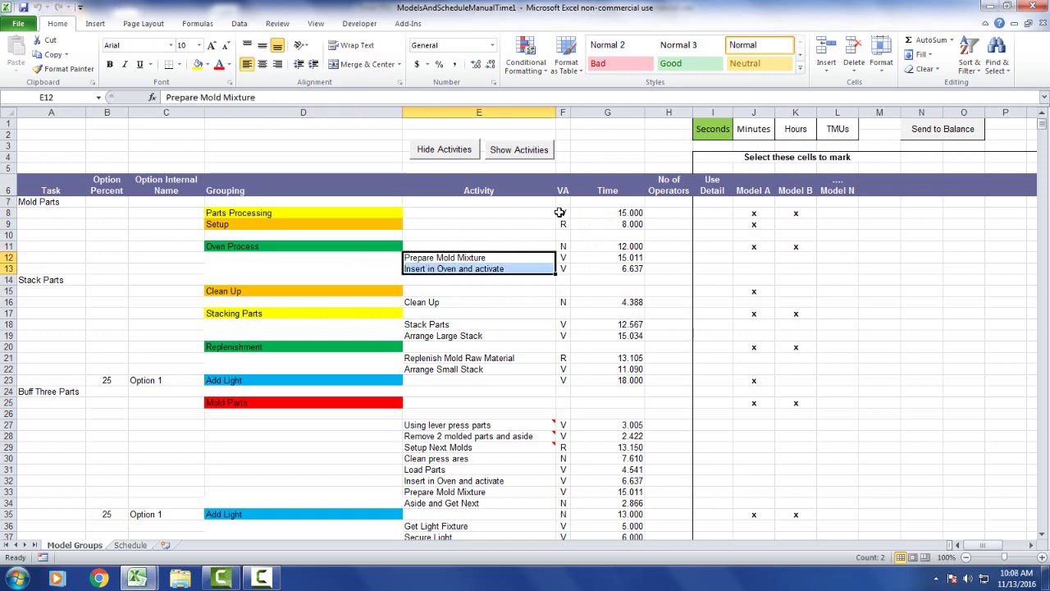
left_click_drag(561, 209, 559, 271)
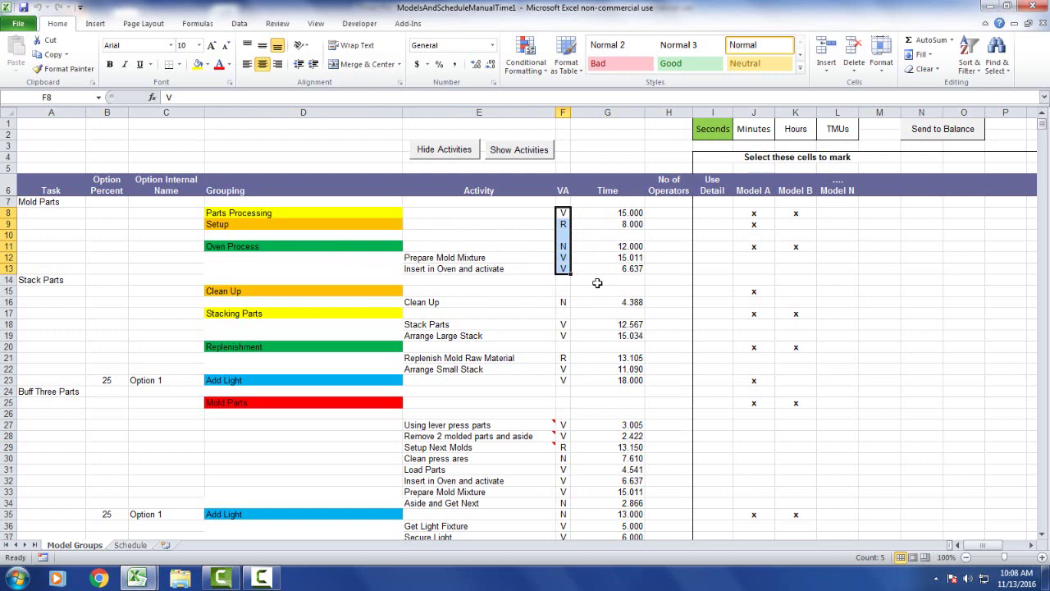
left_click(562, 214)
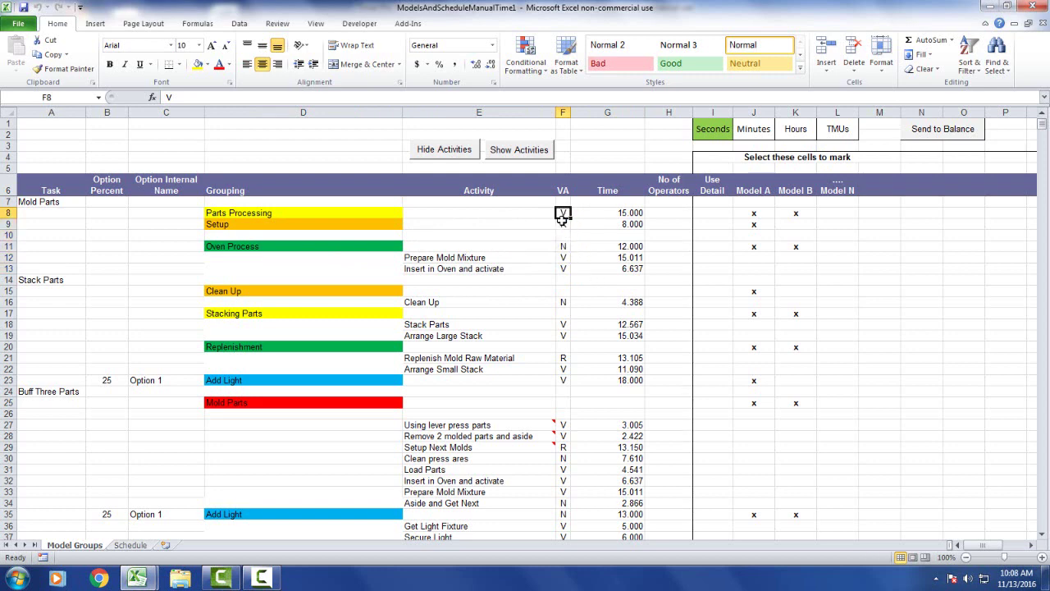
left_click(564, 223)
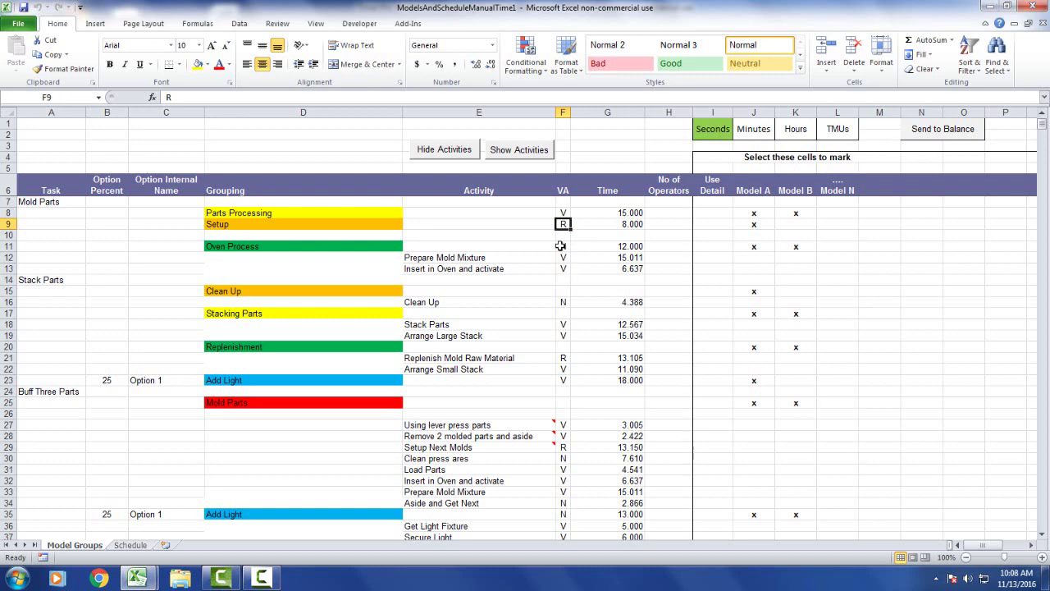
left_click(562, 245)
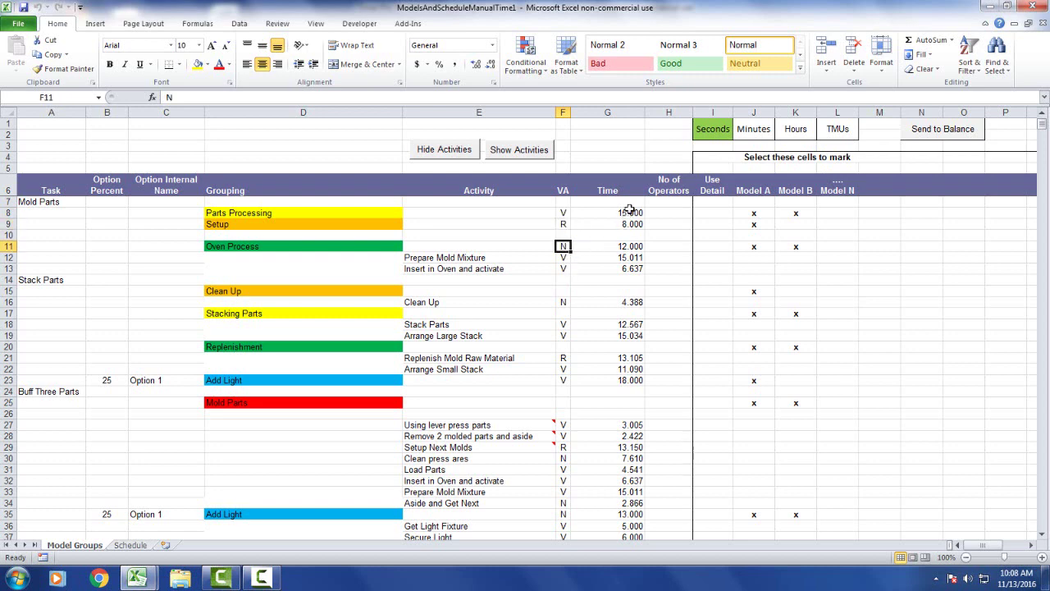
left_click_drag(629, 212, 630, 225)
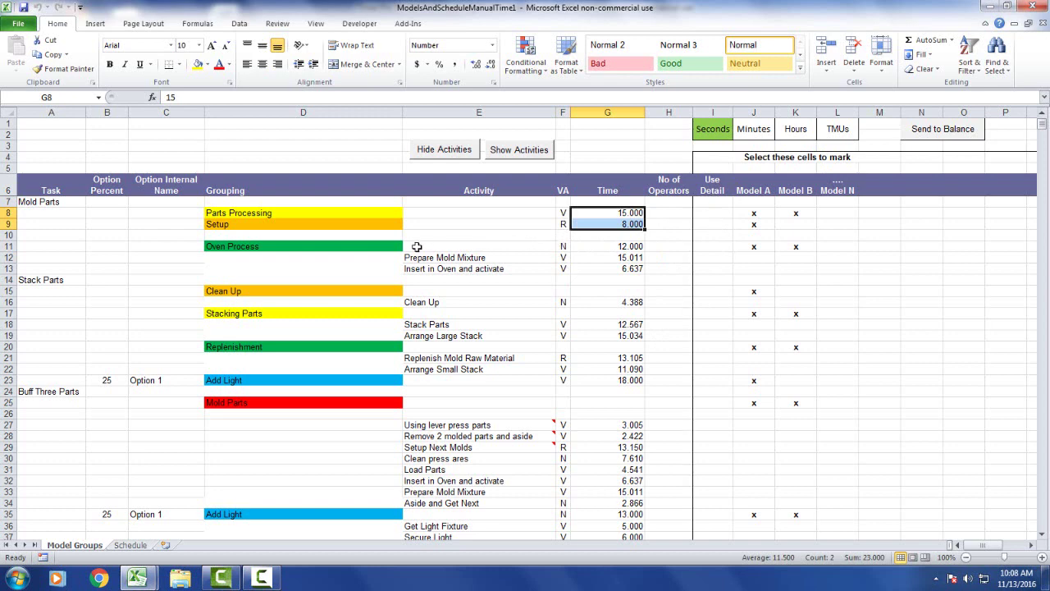
- Check Oven Process (time 12) and mark it with an x in Use Detail cell I11
left_click(381, 247)
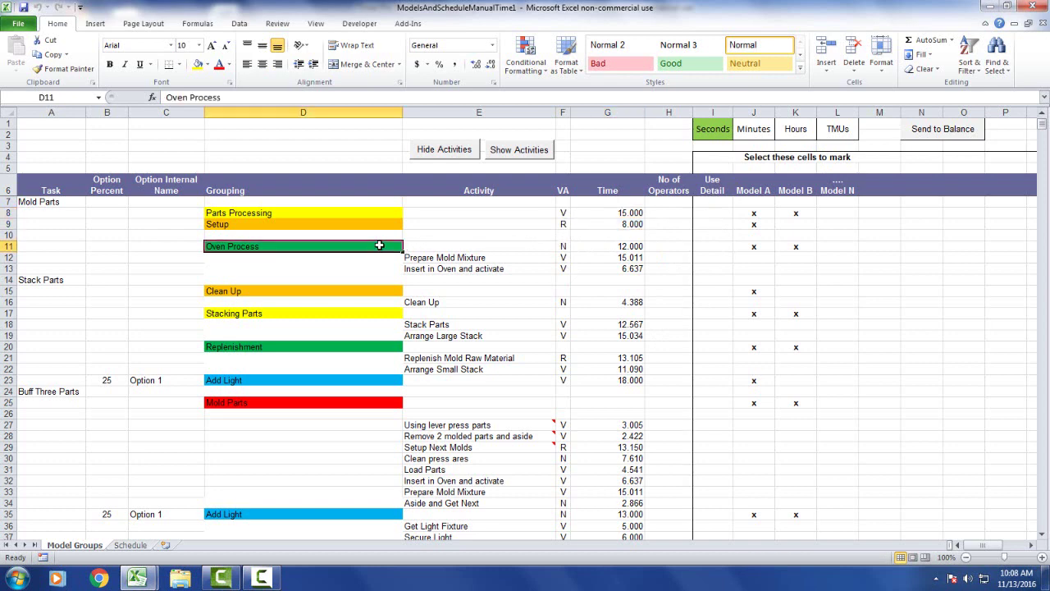
left_click(625, 246)
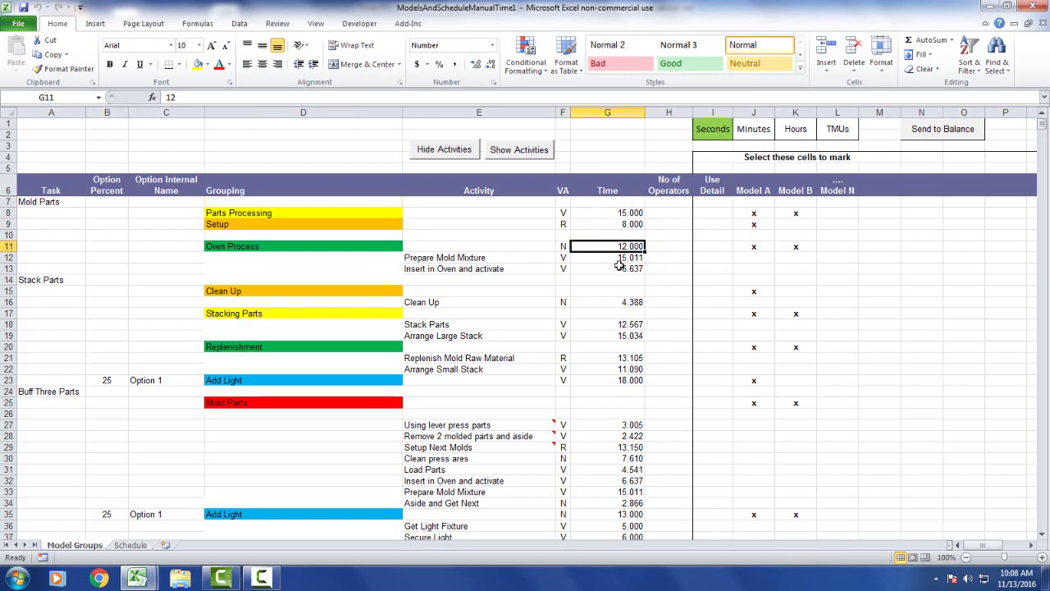
left_click(712, 248)
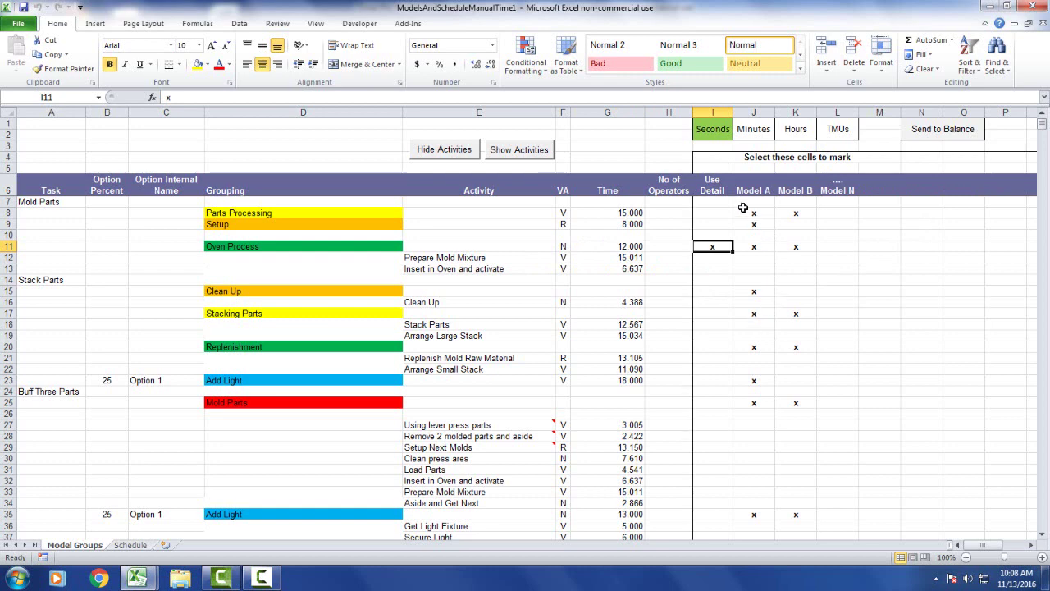
- Clear the existing x marks from the Use Detail and model columns
left_click(731, 217)
key("shift+Down")
key("shift+Down")
key("shift+Down")
key("shift+Down")
key("shift+Down")
key("shift+Down")
key("shift+Down")
key("shift+Down")
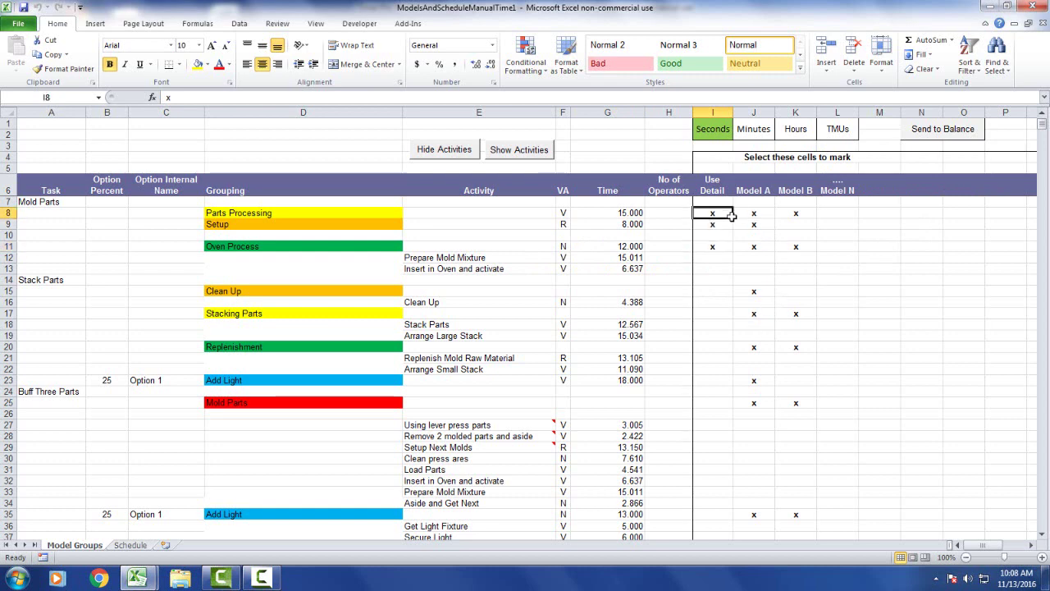
key("shift+Right")
key("shift+Right")
key("shift+Right")
key("shift+Right")
key("shift+Right")
key("shift+Right")
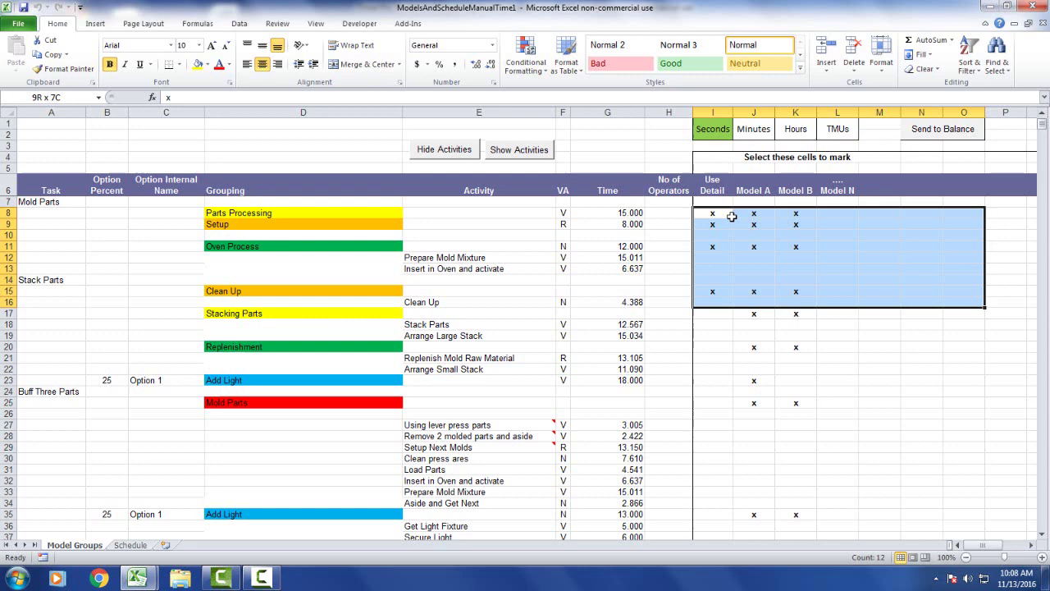
key("Delete")
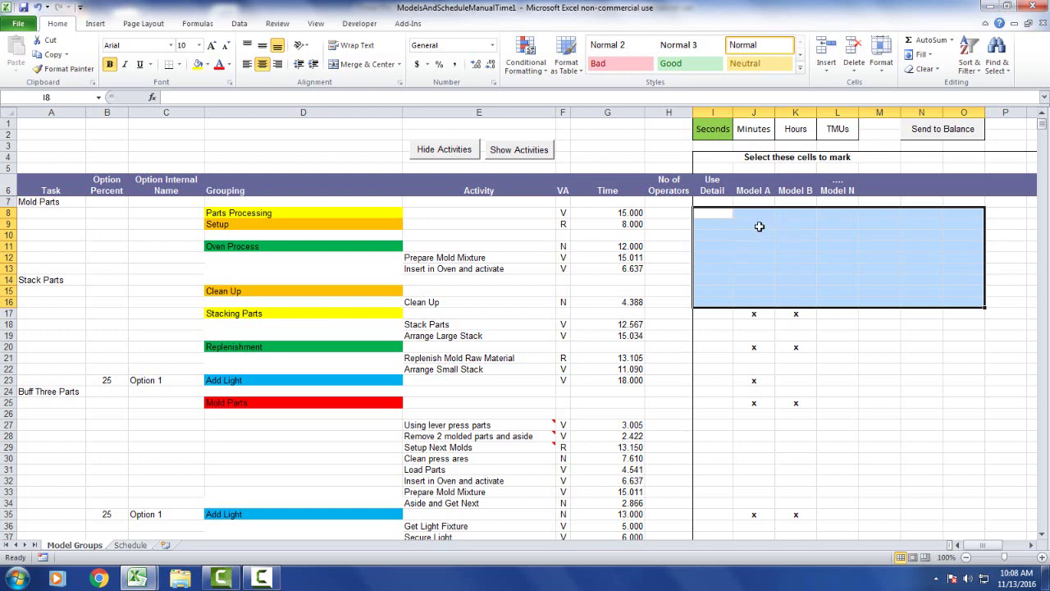
- Mark Parts Processing and Oven Process for Models A and B, with Setup for Model A only
left_click(756, 213)
left_click_drag(755, 213, 800, 282)
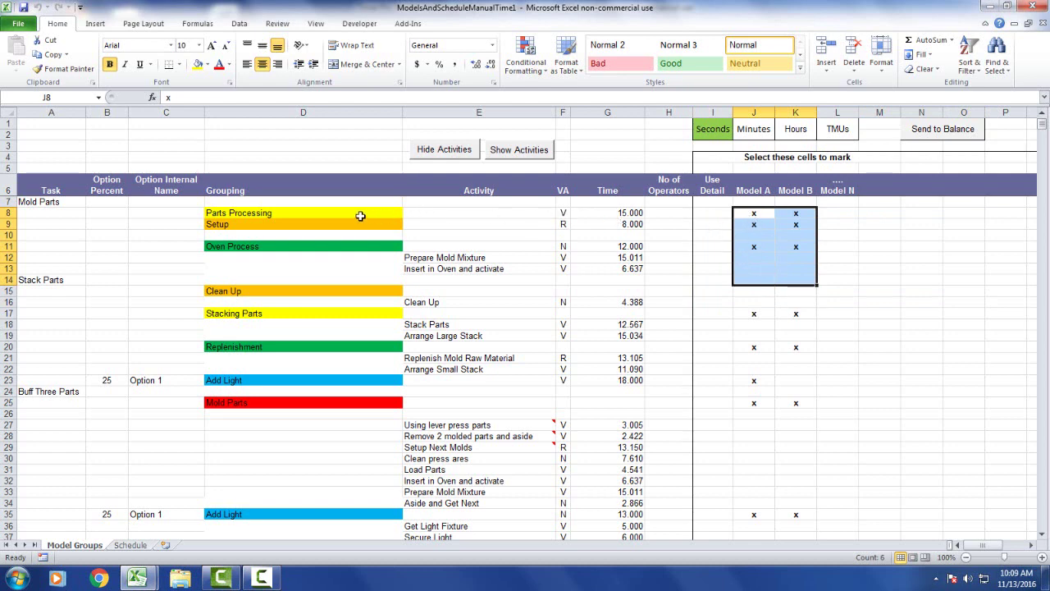
left_click(799, 228)
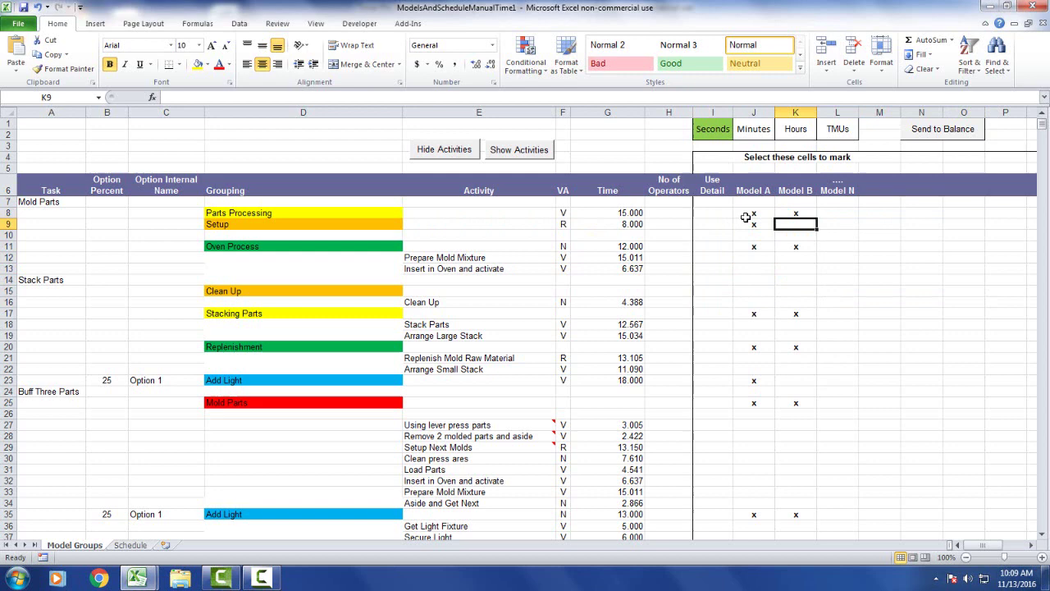
left_click_drag(745, 214, 861, 578)
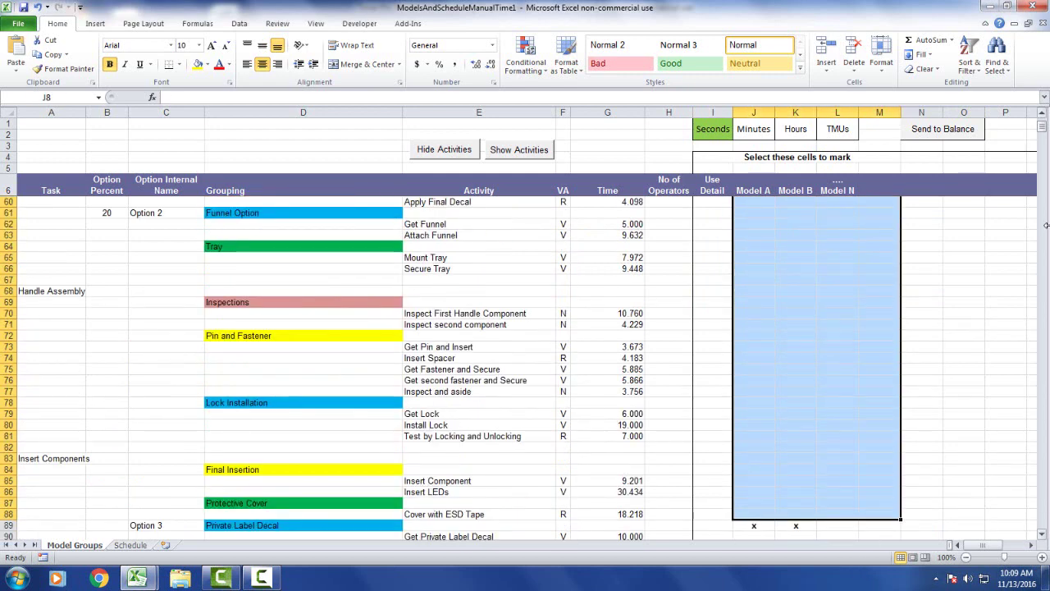
left_click_drag(1043, 136, 1043, 122)
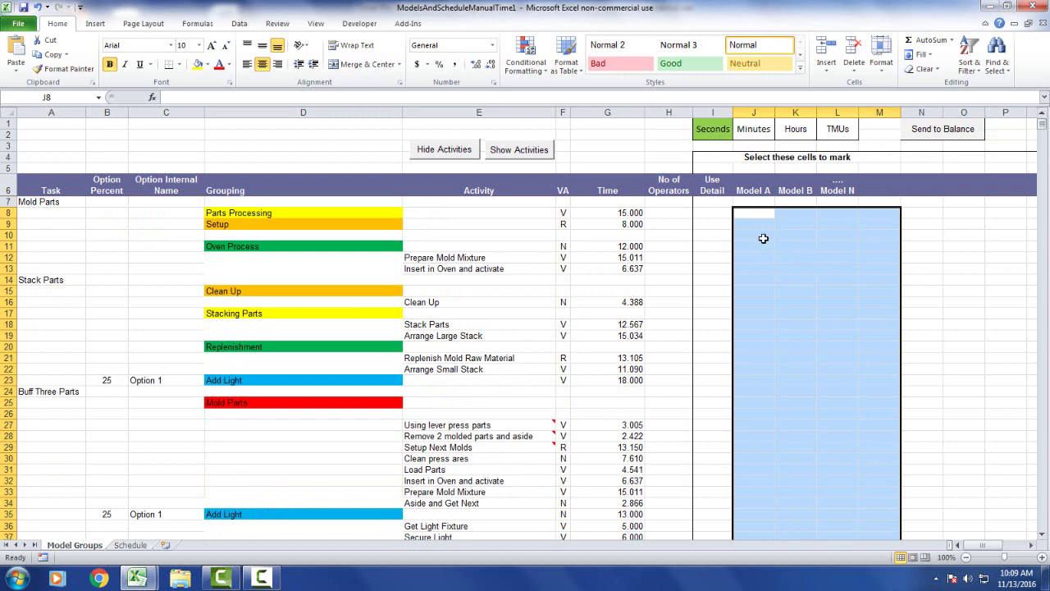
left_click_drag(750, 211, 839, 527)
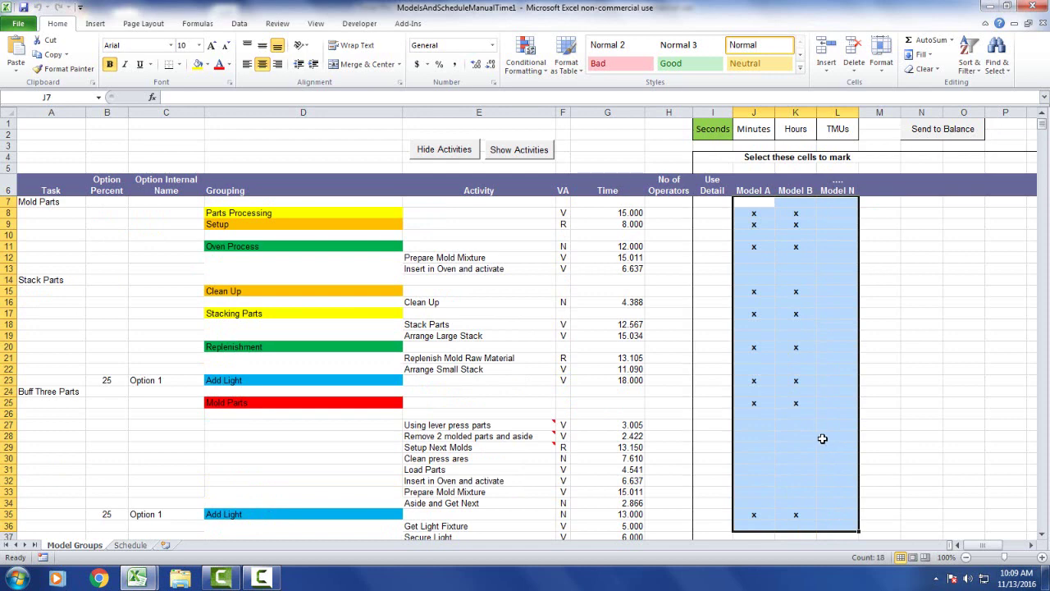
left_click(800, 312)
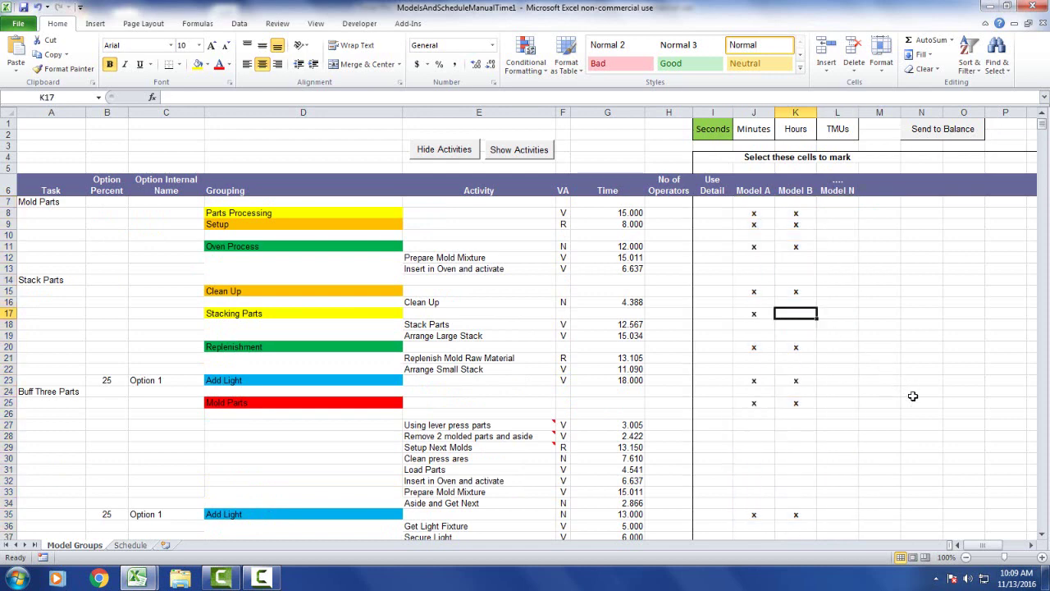
left_click(751, 379)
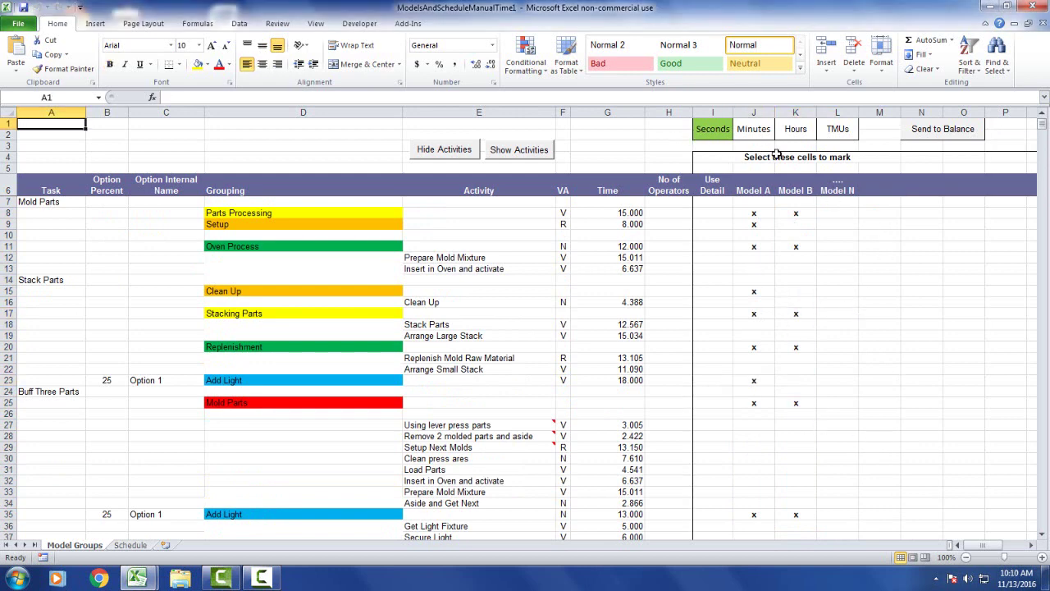
- Send the model groupings to Balance with a 60-second takt time to chart Model A
left_click(946, 129)
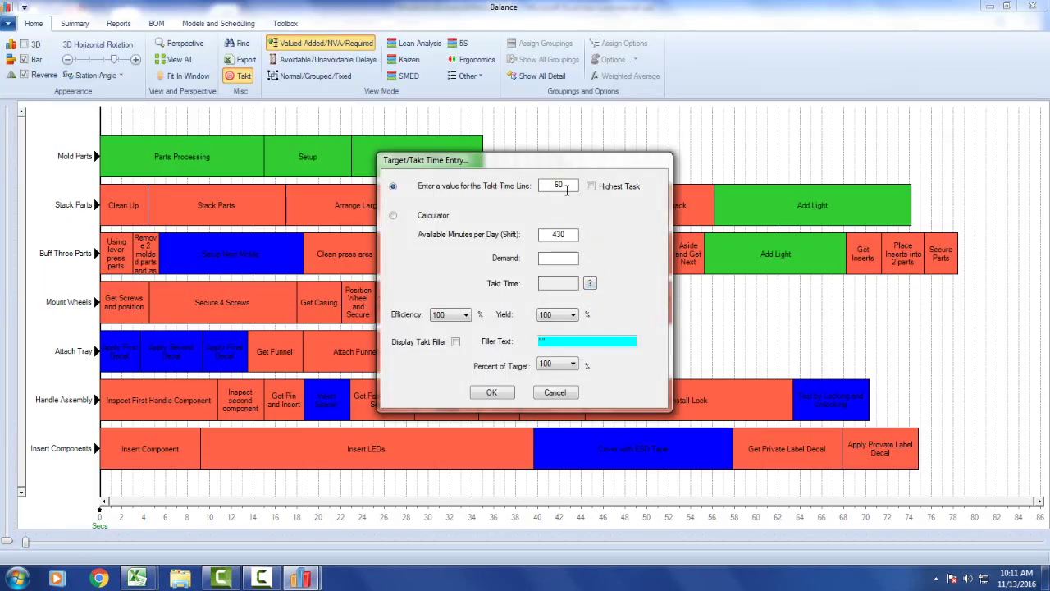
left_click(491, 393)
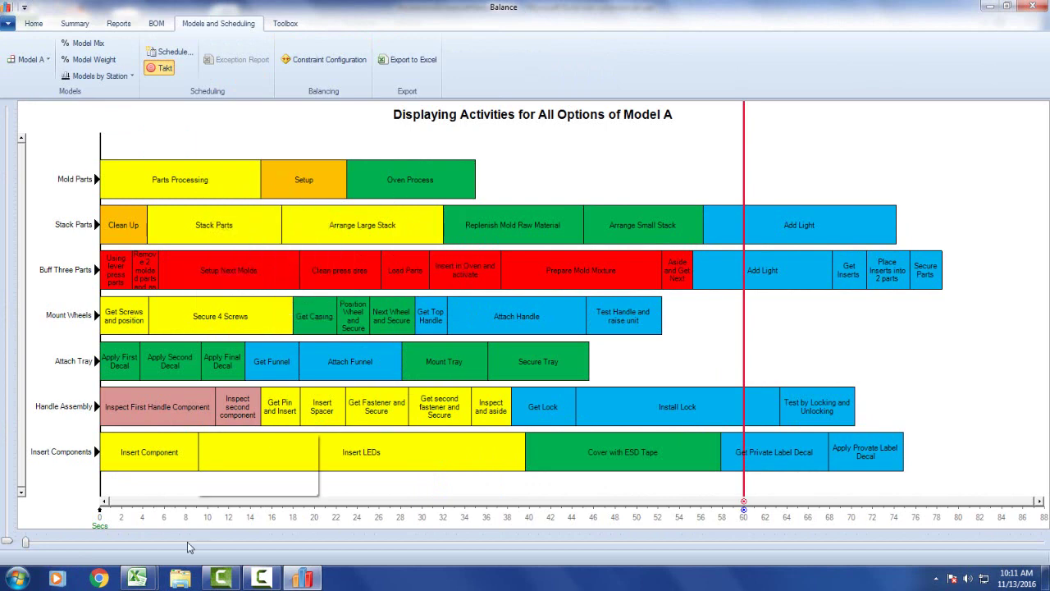
- Close the Timer Pro Balance window to return to the Excel workbook
mouse_move(136, 577)
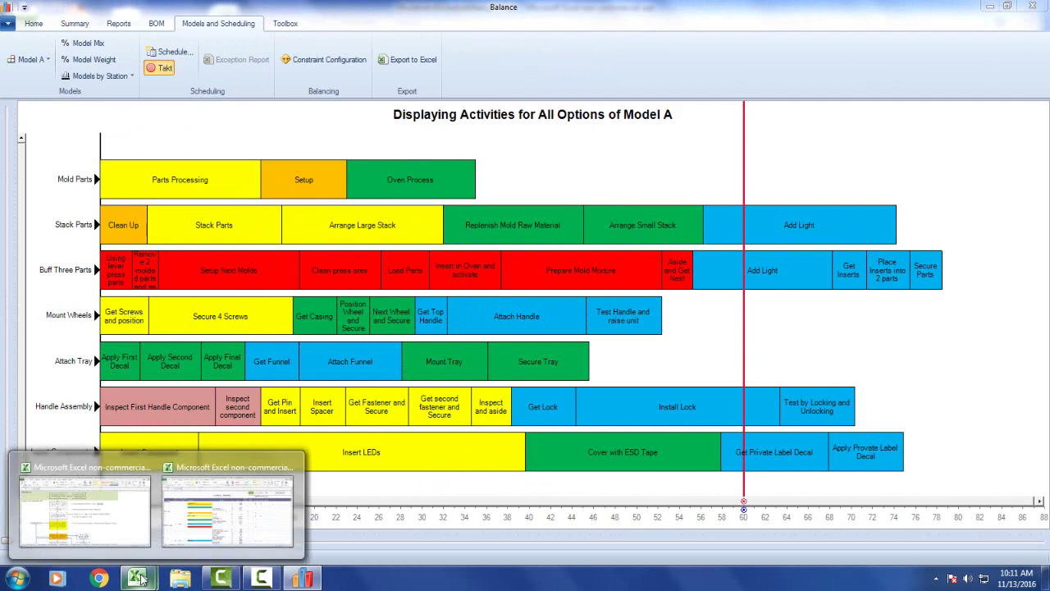
left_click(218, 464)
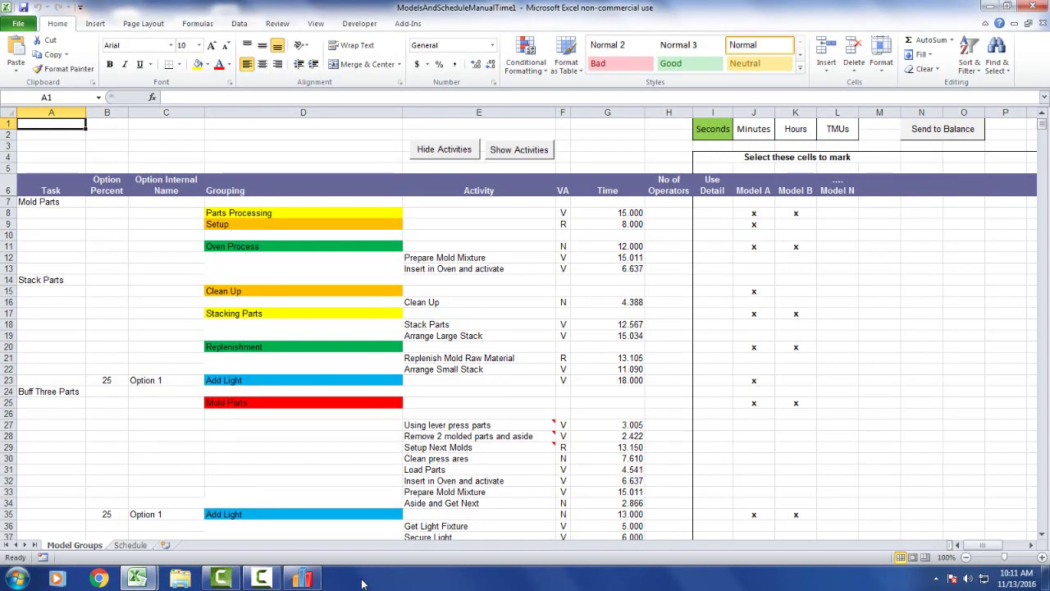
left_click(302, 578)
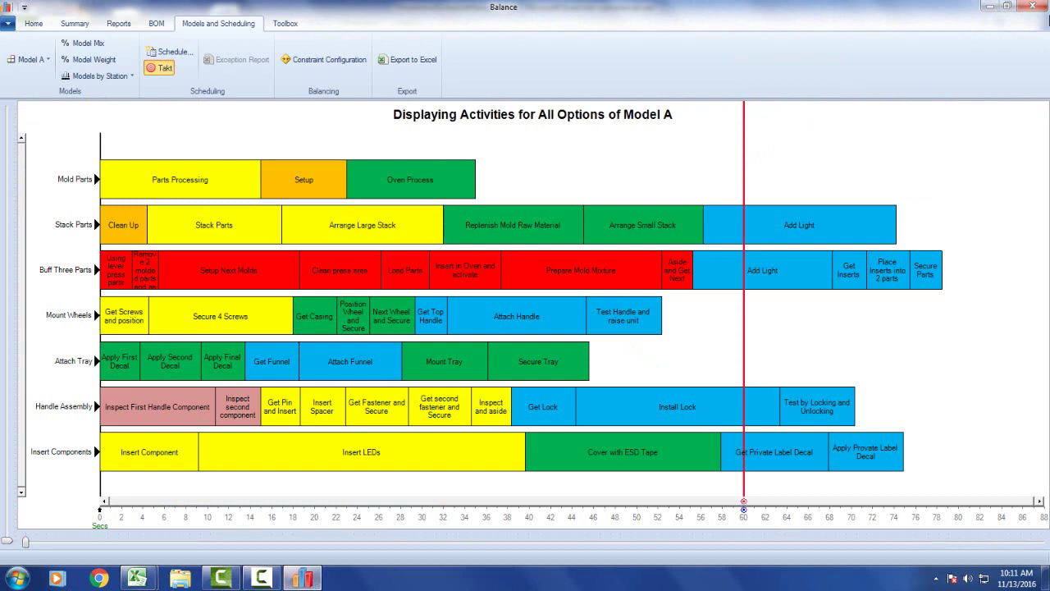
left_click(1033, 6)
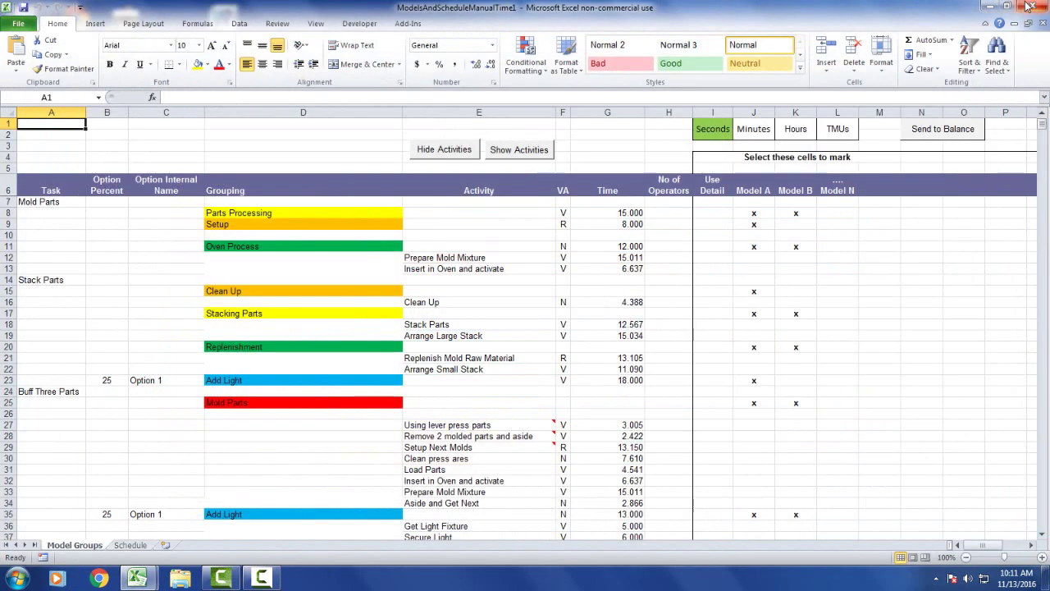
- Fill the Parts Processing grouping cell D8 with light purple instead of yellow
left_click(336, 213)
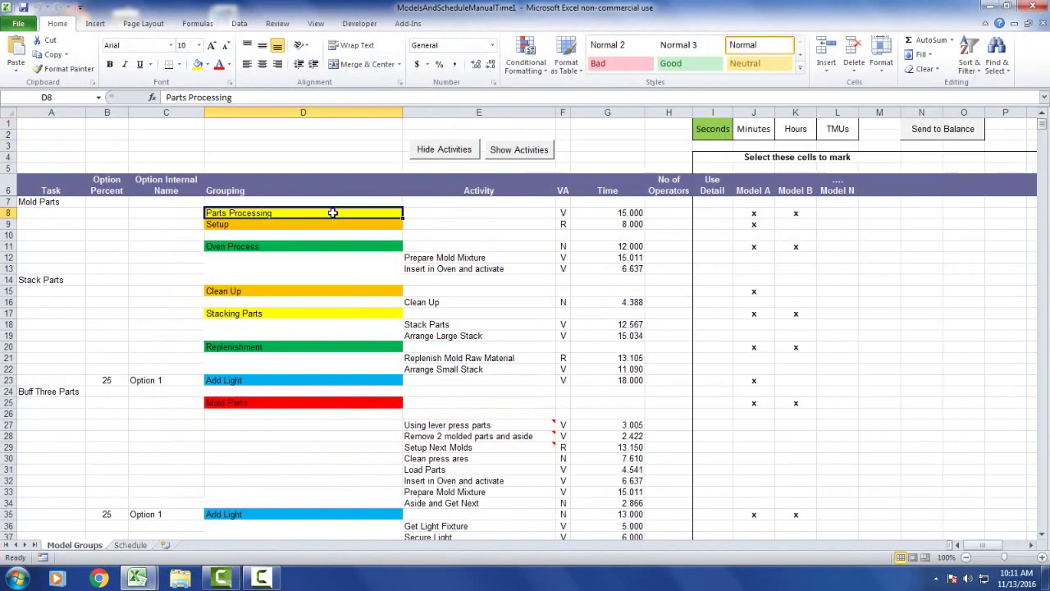
left_click(209, 65)
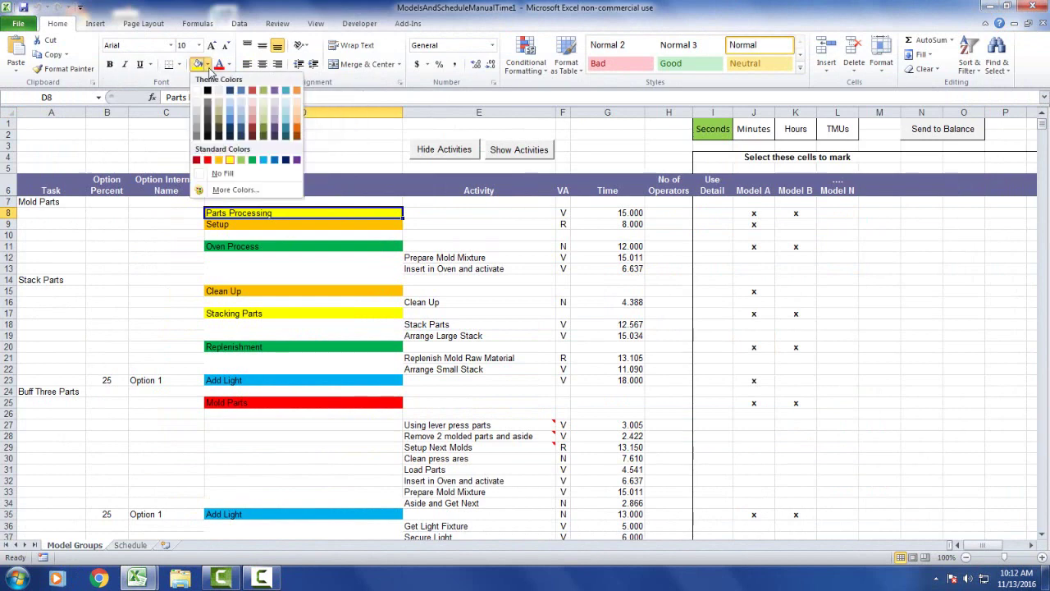
left_click(274, 115)
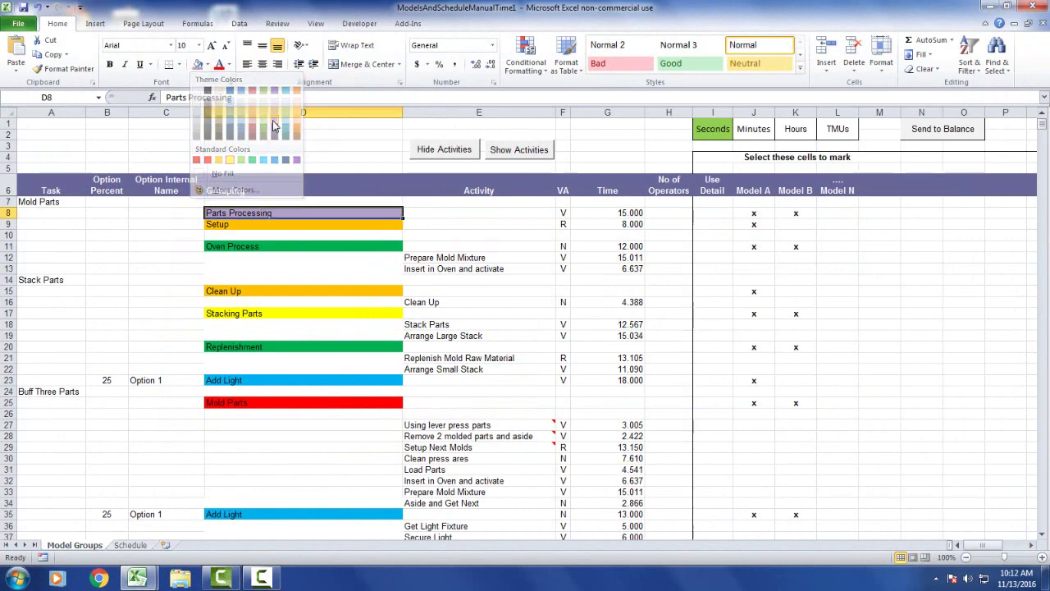
left_click(817, 284)
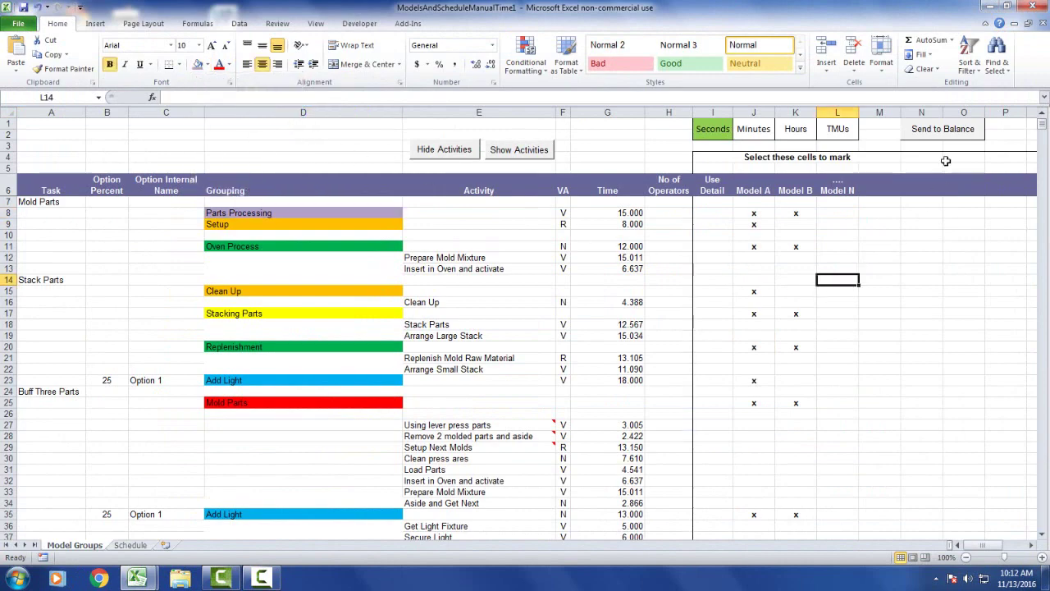
- Resend the groupings with a 60-second takt so Model A's Parts Processing bar shows lavender
left_click(942, 129)
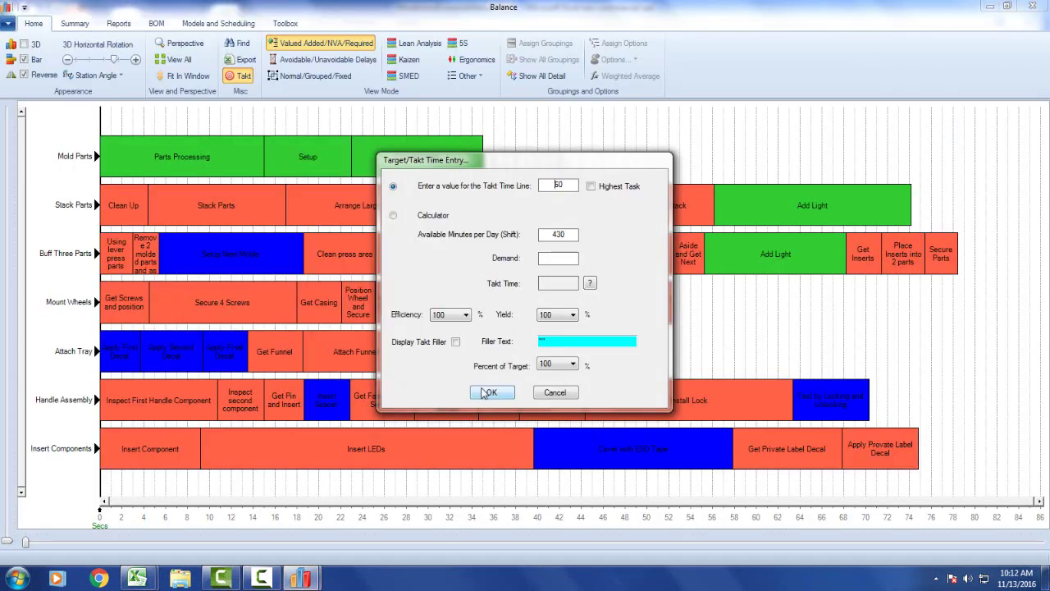
left_click(484, 393)
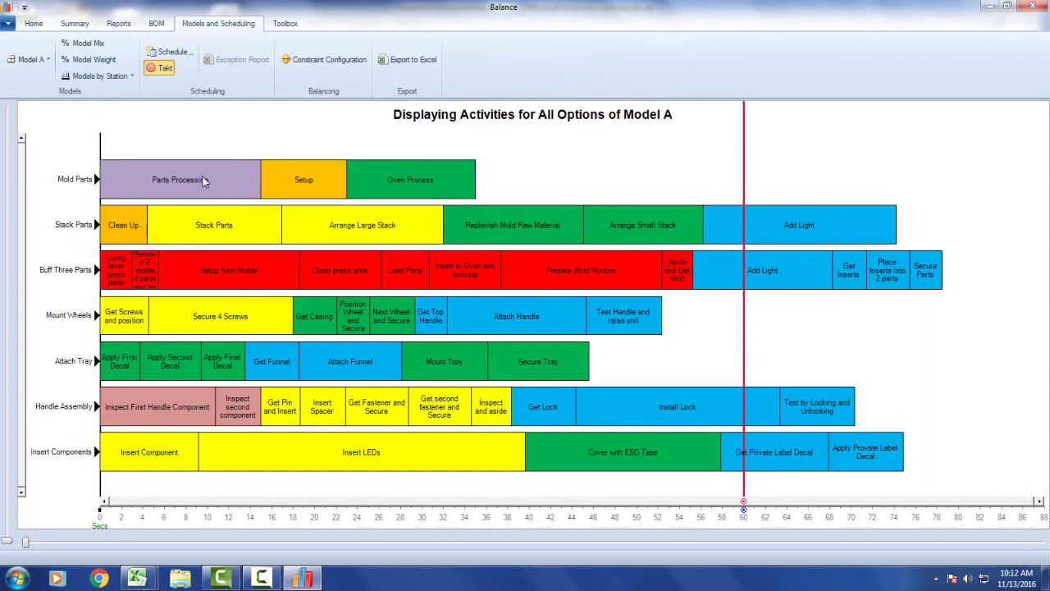
left_click(990, 8)
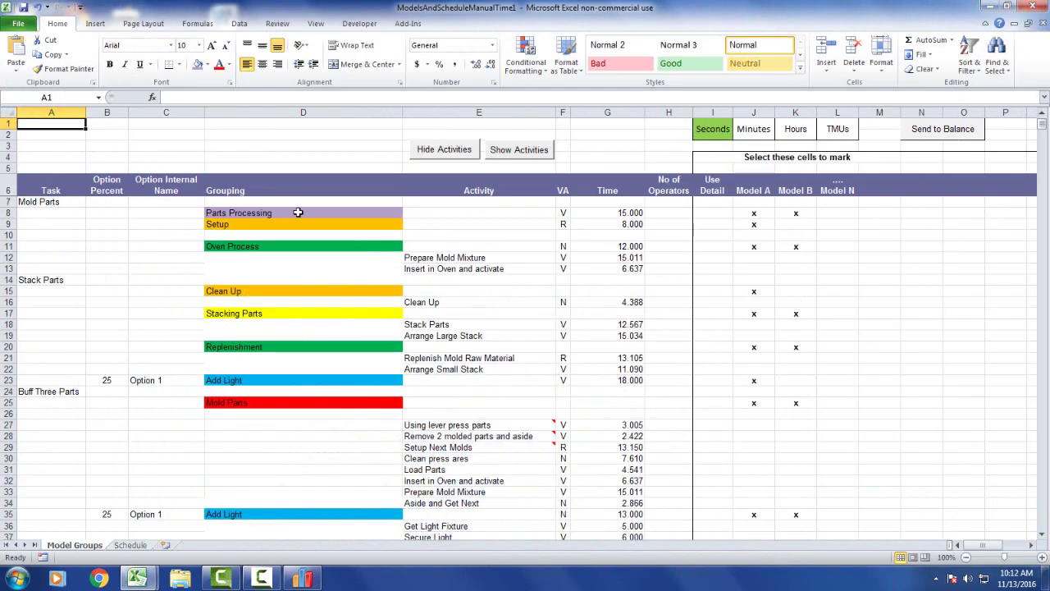
left_click(302, 578)
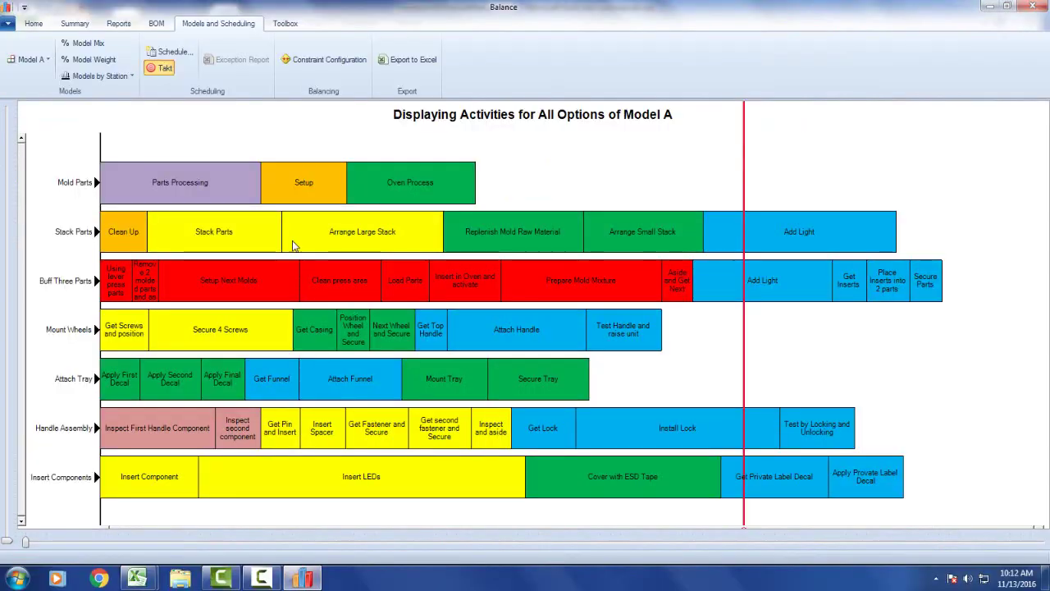
mouse_move(215, 187)
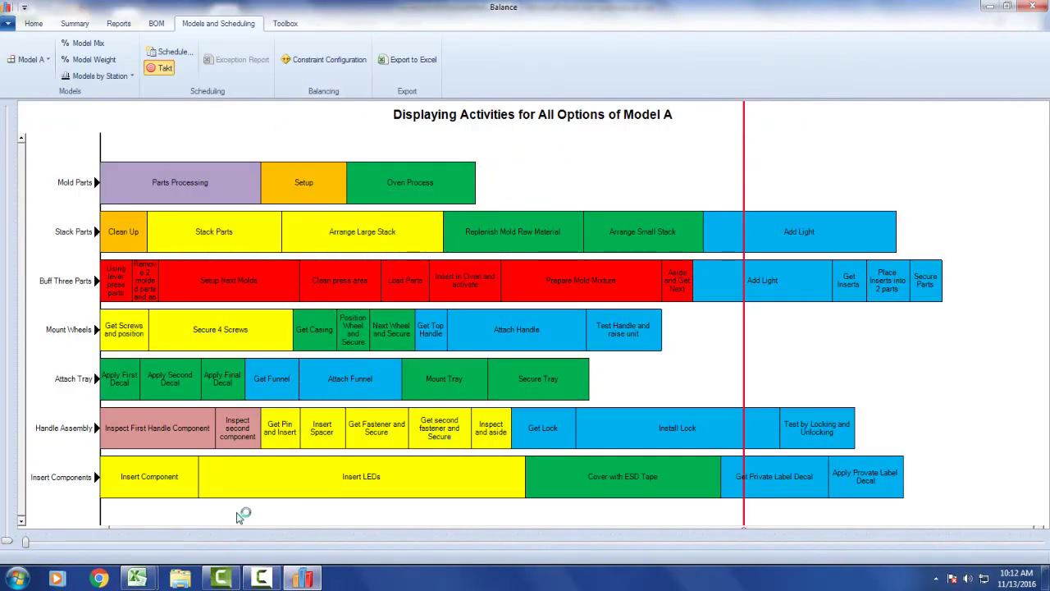
- Switch the Balance chart between Model B and Model A, finishing on Model B
left_click(137, 578)
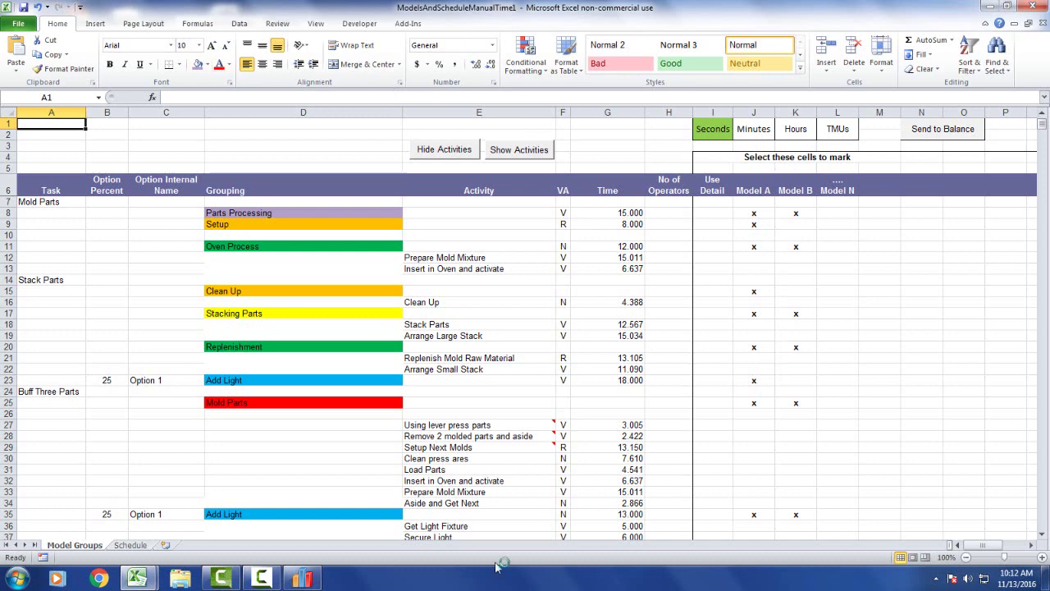
left_click(304, 579)
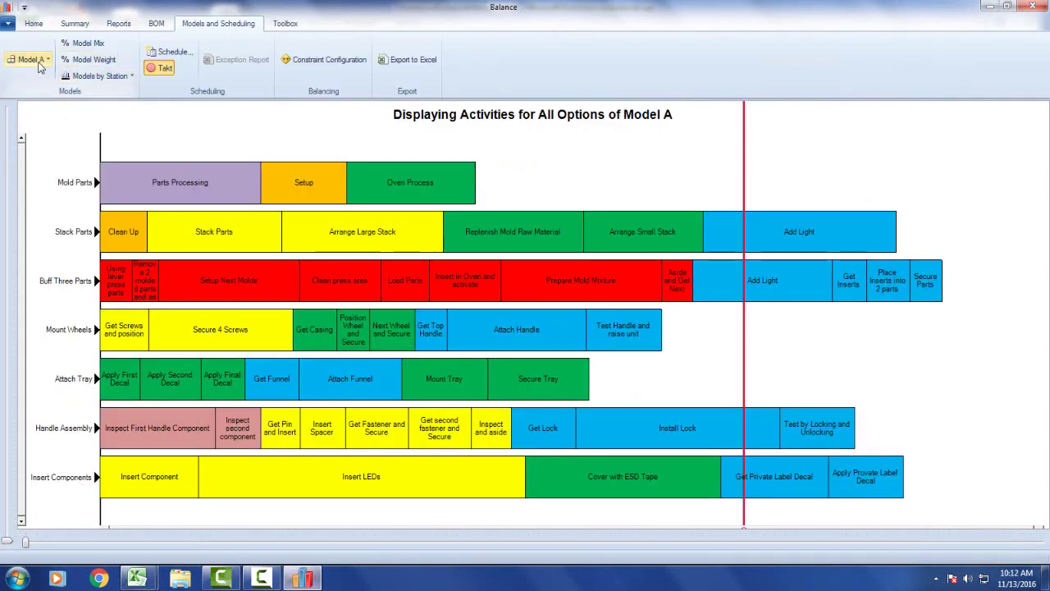
left_click(33, 59)
left_click(41, 93)
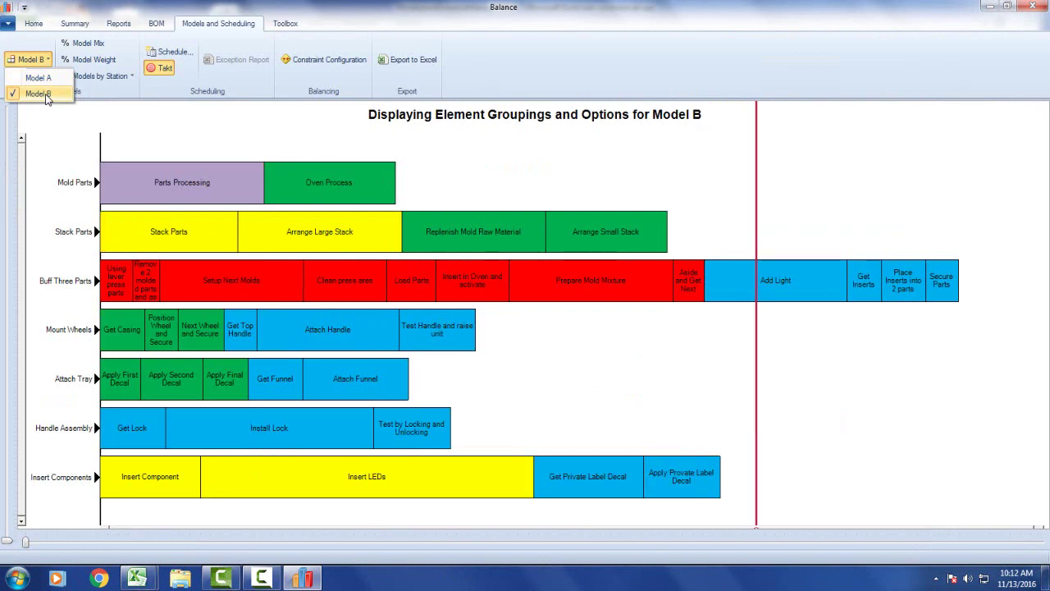
left_click(46, 82)
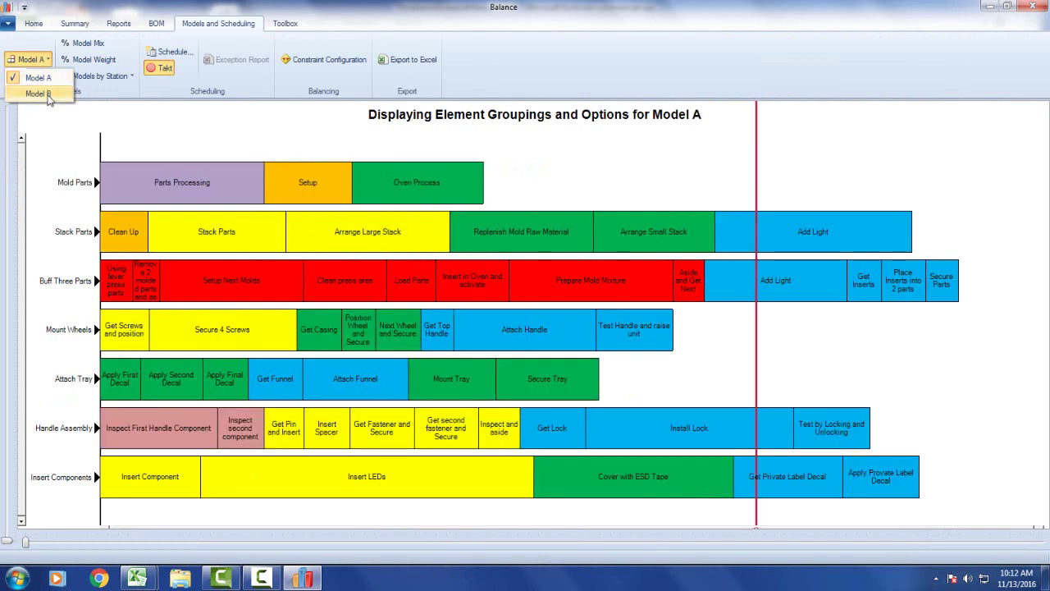
left_click(47, 96)
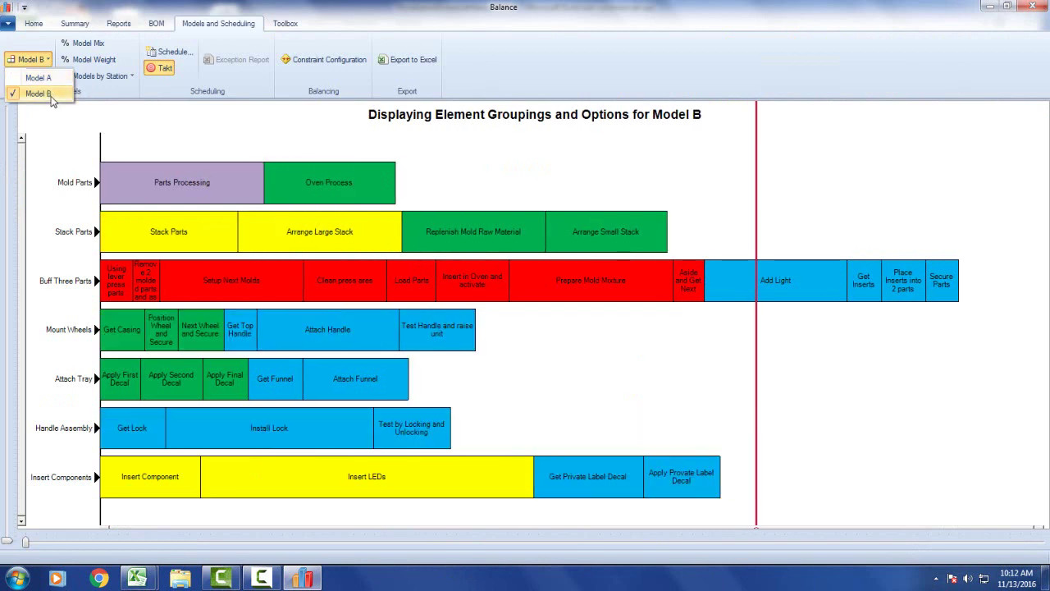